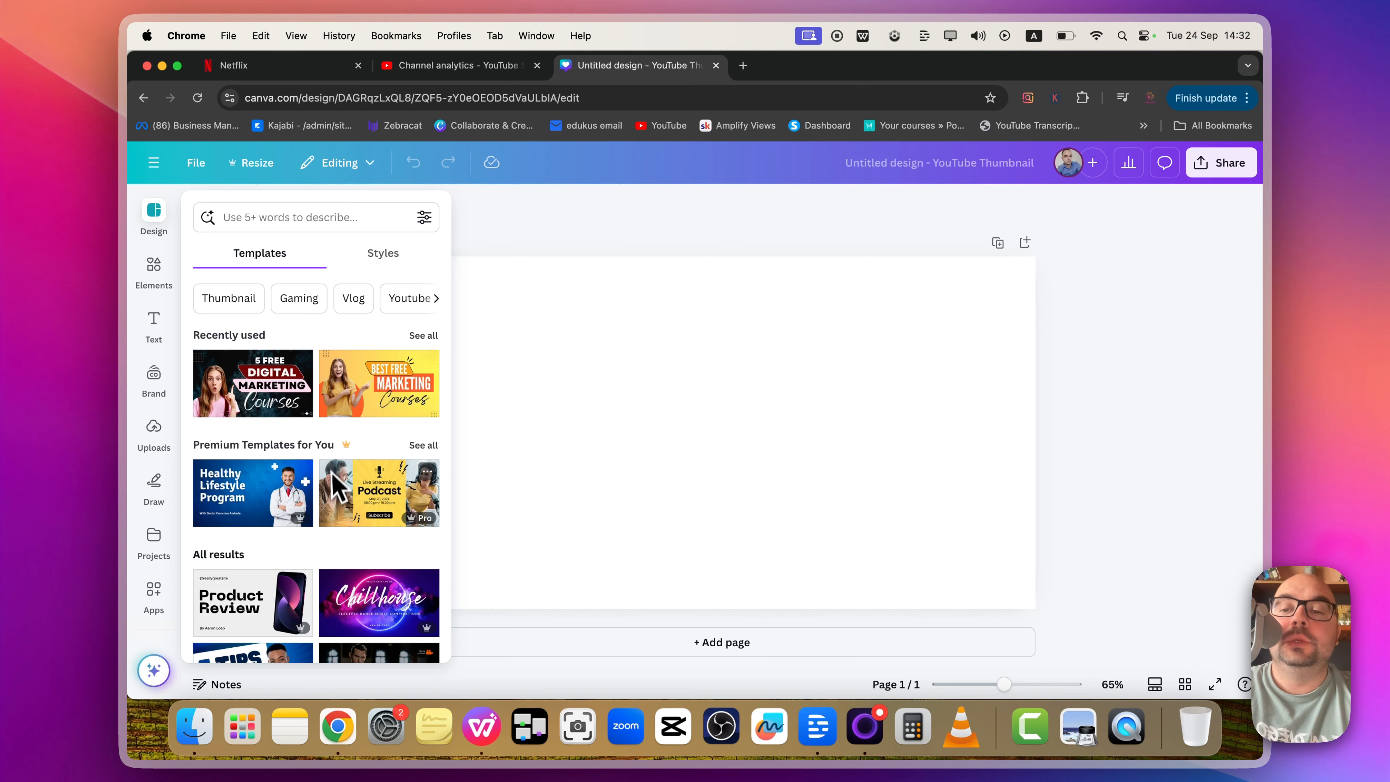
Step: Browse the YouTube thumbnail templates and apply the stand-up comedy template "Please, Don't Open Your Message!"
scroll(334, 483, "down", 10)
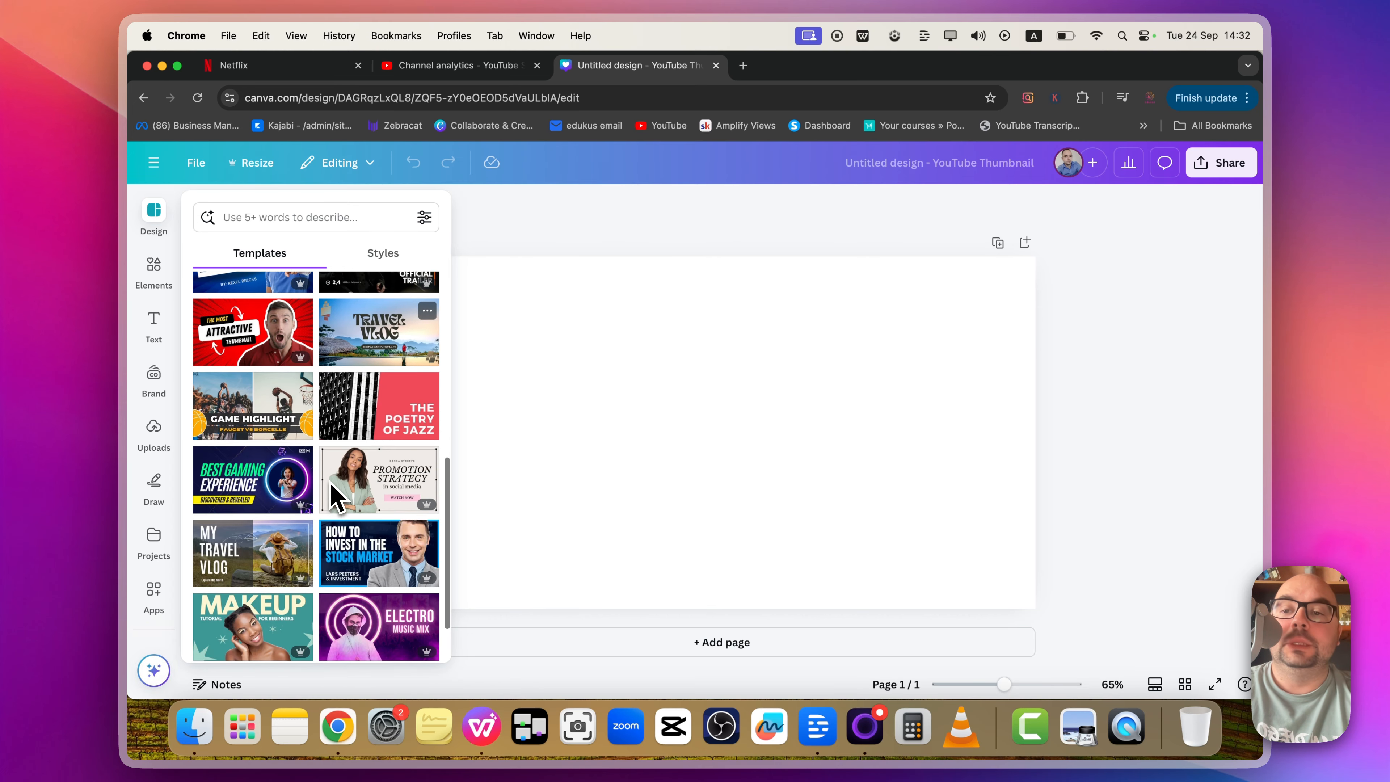
scroll(330, 482, "up", 5)
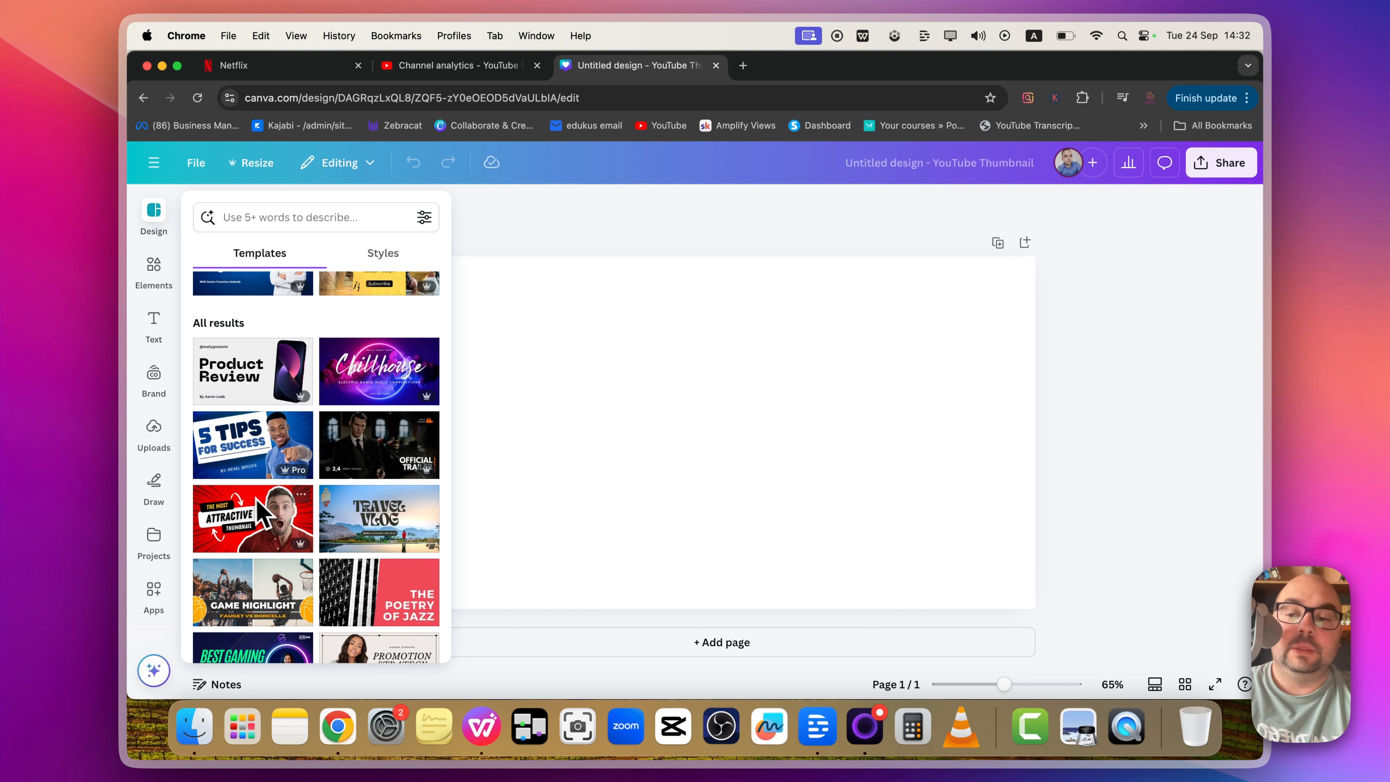
scroll(272, 460, "down", 5)
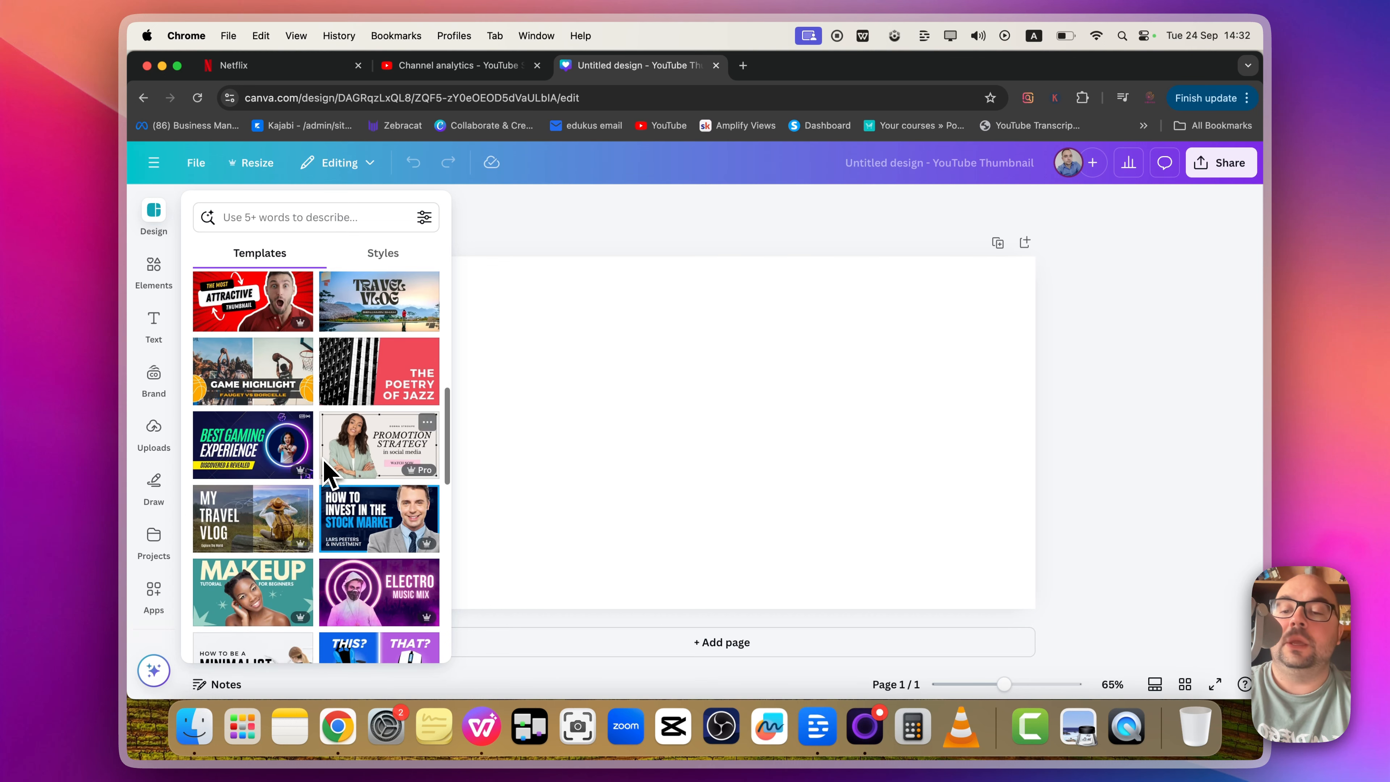
scroll(366, 612, "down", 7)
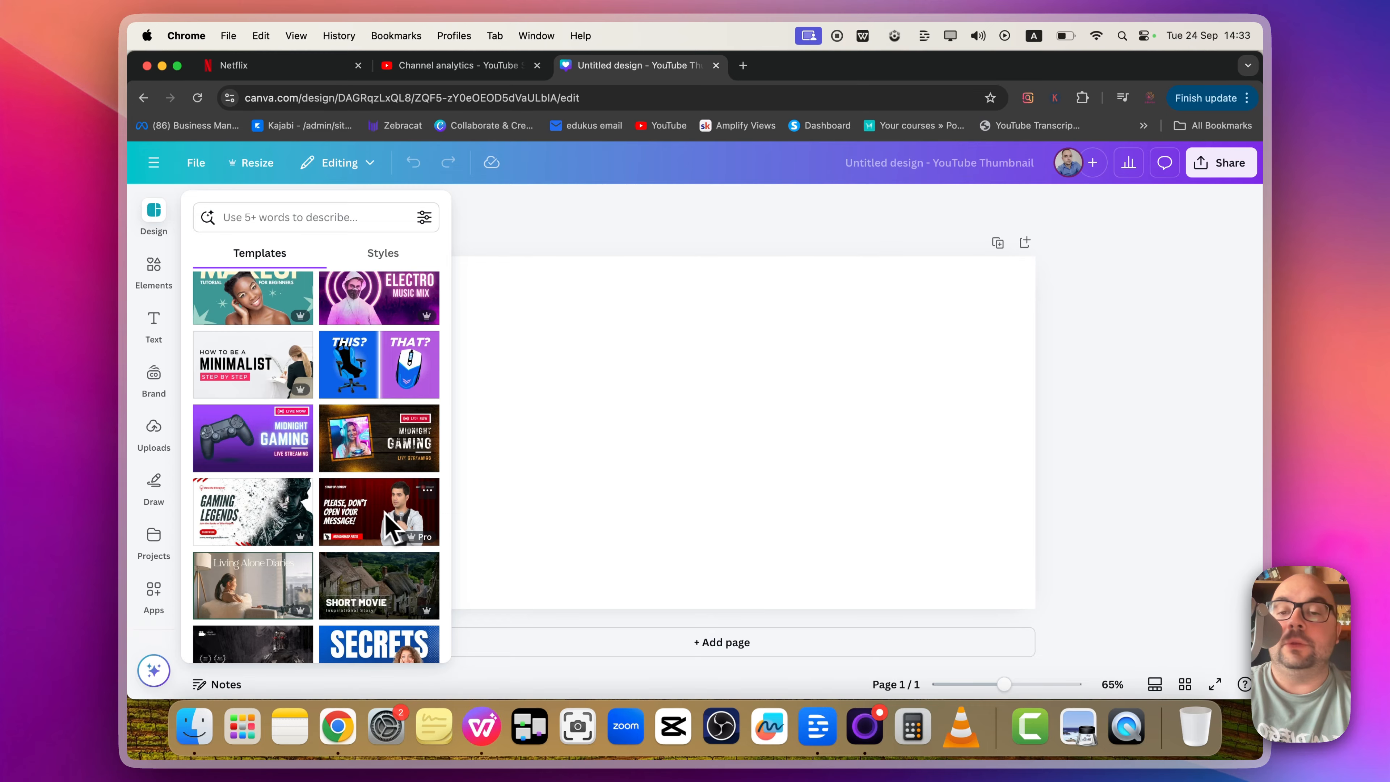
left_click(389, 525)
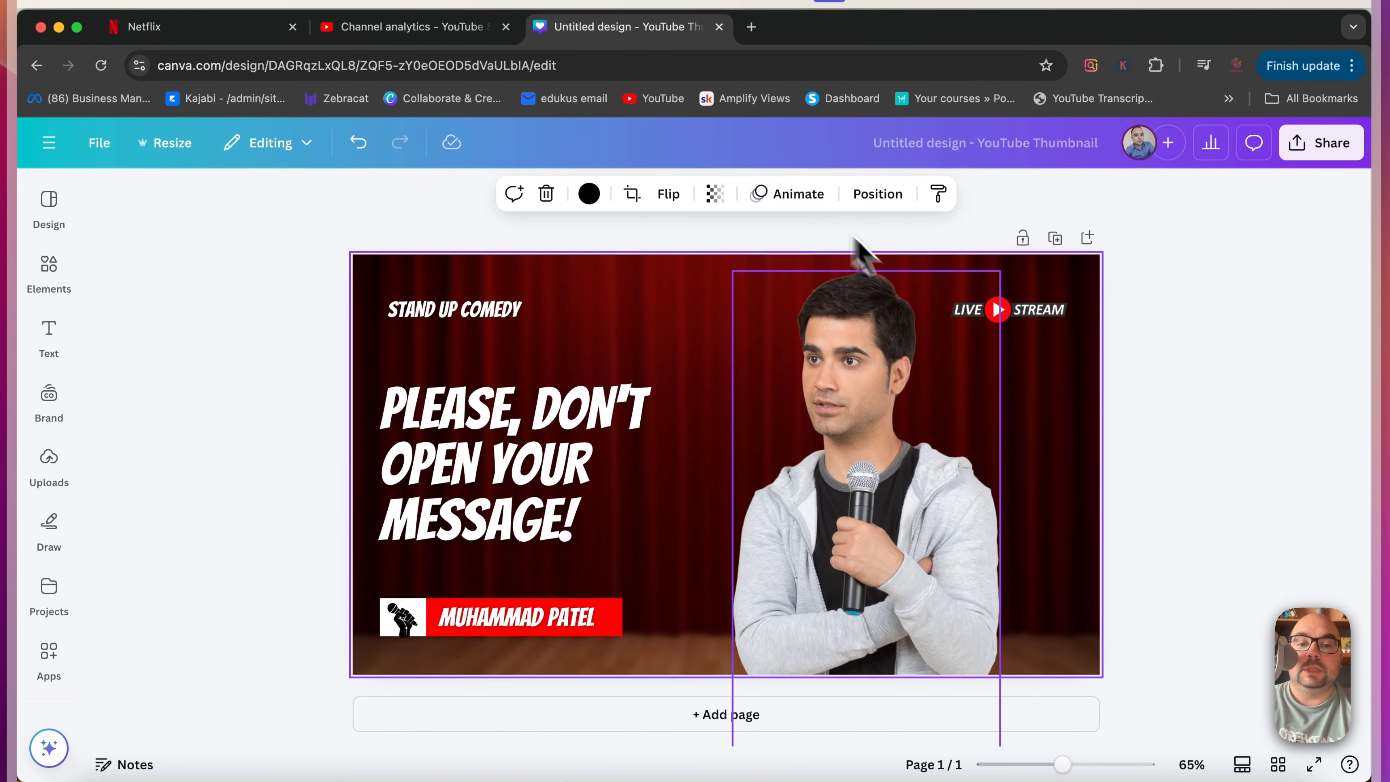
Step: Delete the comedian's photo from the thumbnail
left_click(897, 379)
left_click(611, 389)
left_click(930, 411)
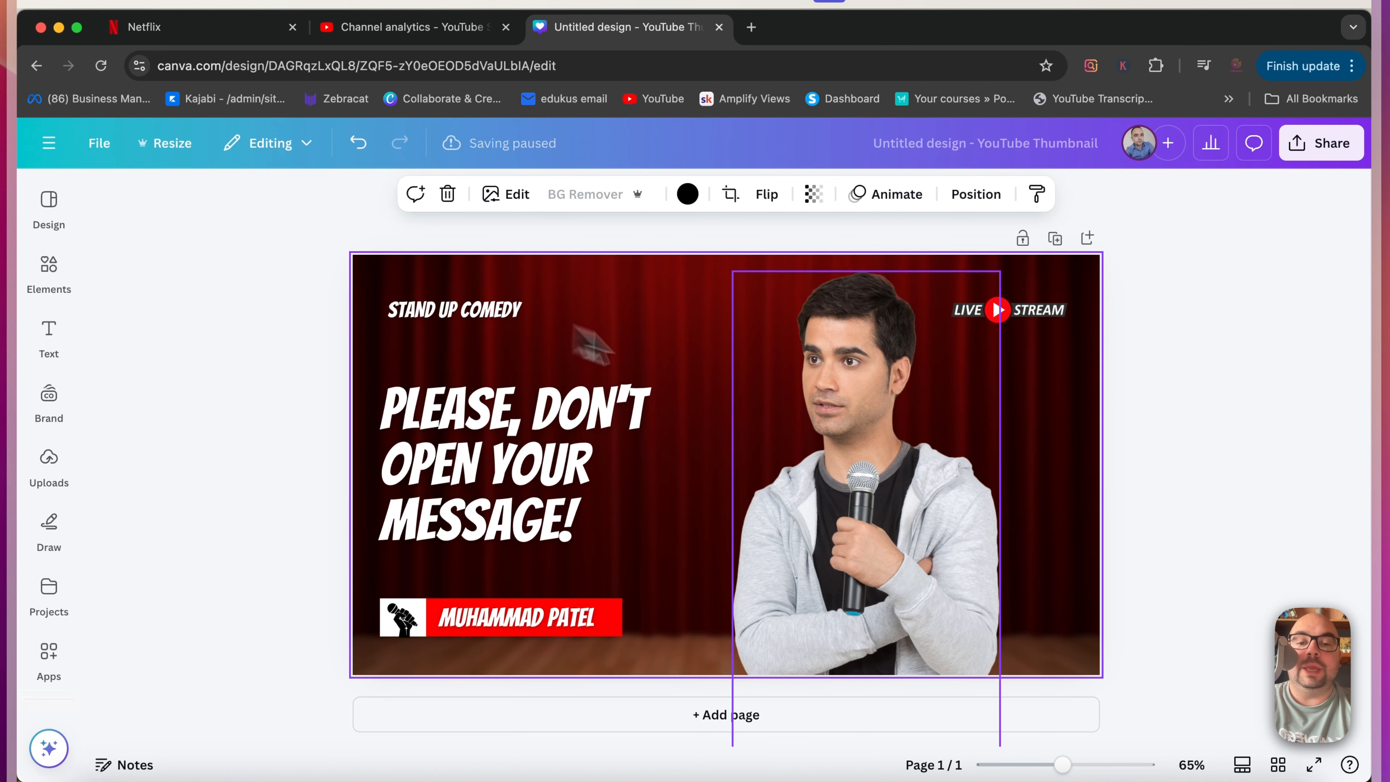
left_click_drag(930, 410, 916, 466)
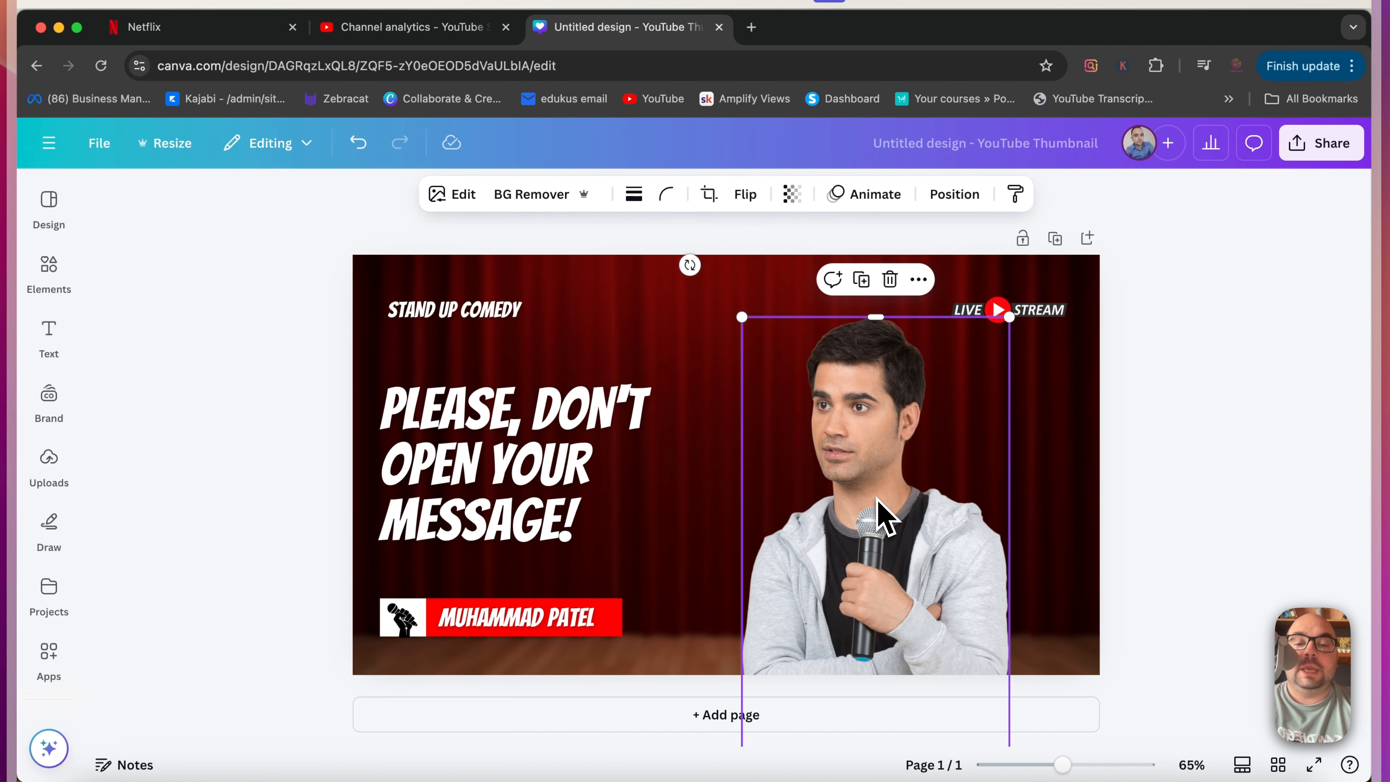
key("Delete")
left_click(971, 316)
key("Escape")
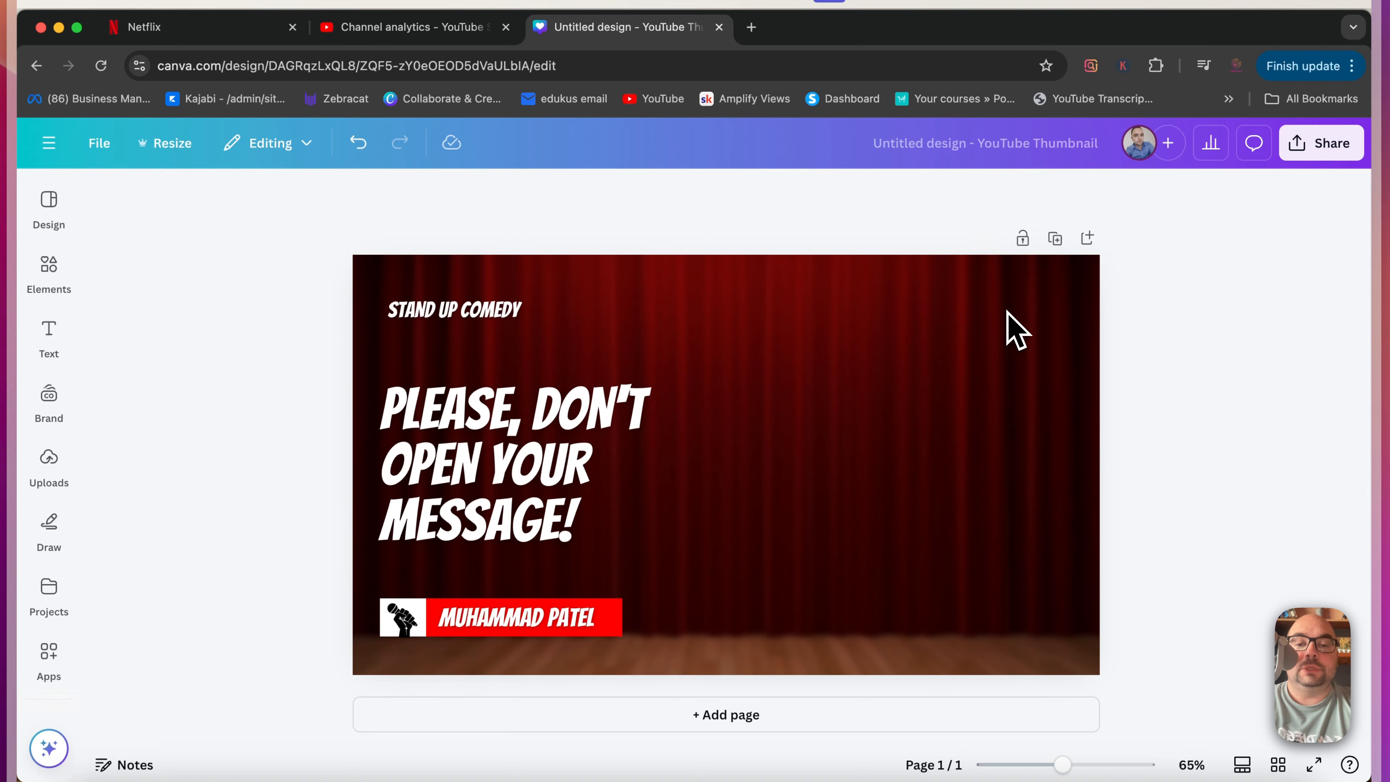
Step: Delete the curtain background image and all remaining text and graphics to leave a blank page
left_click(929, 359)
key("Delete")
key("Delete")
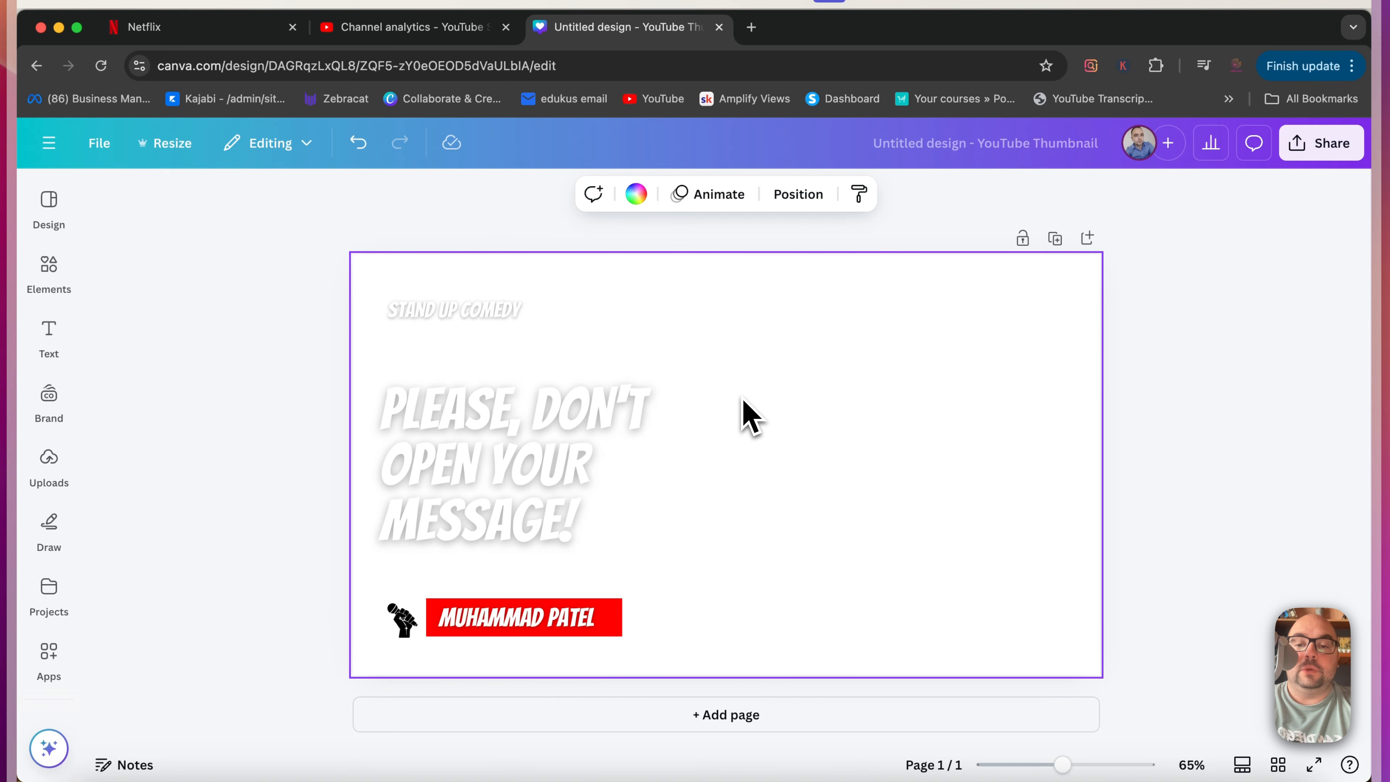
left_click(658, 404)
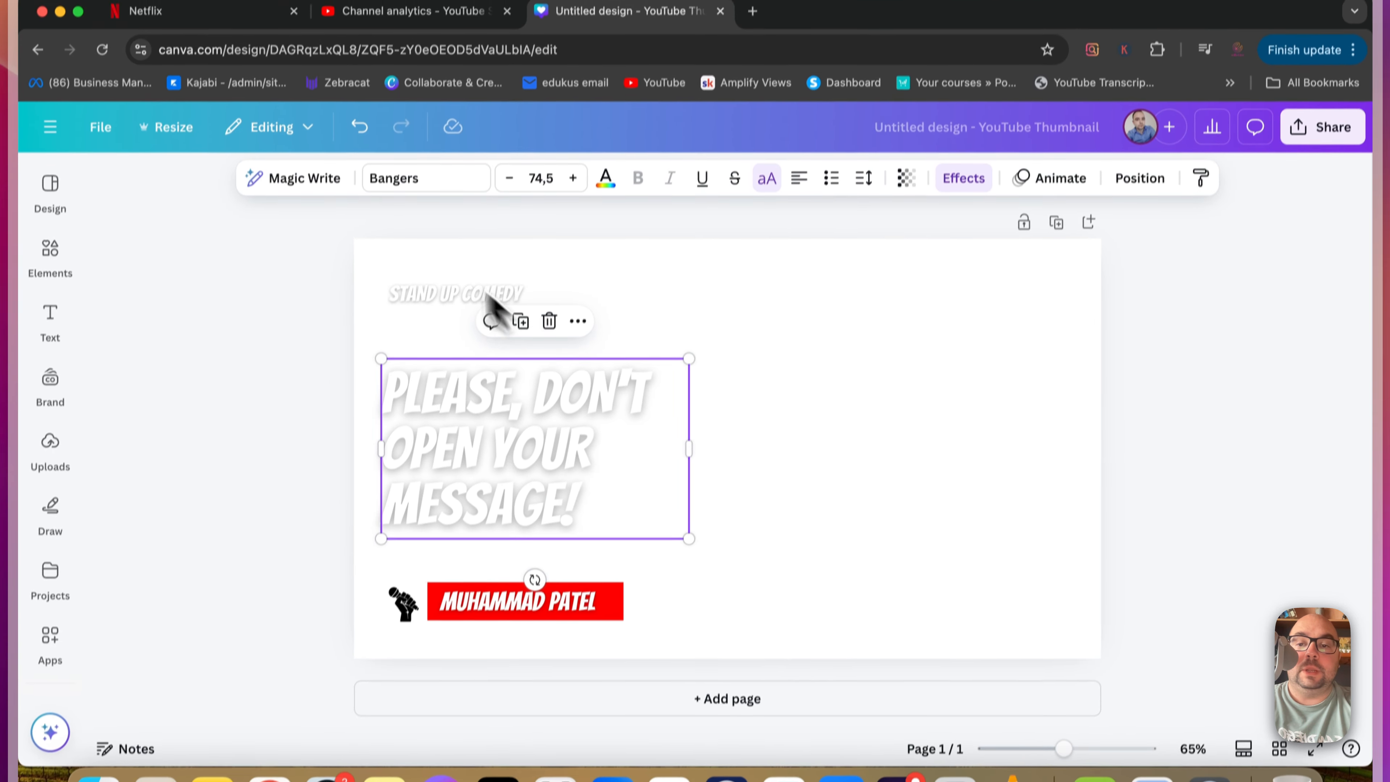
left_click_drag(405, 260, 681, 660)
key("Delete")
left_click(719, 511)
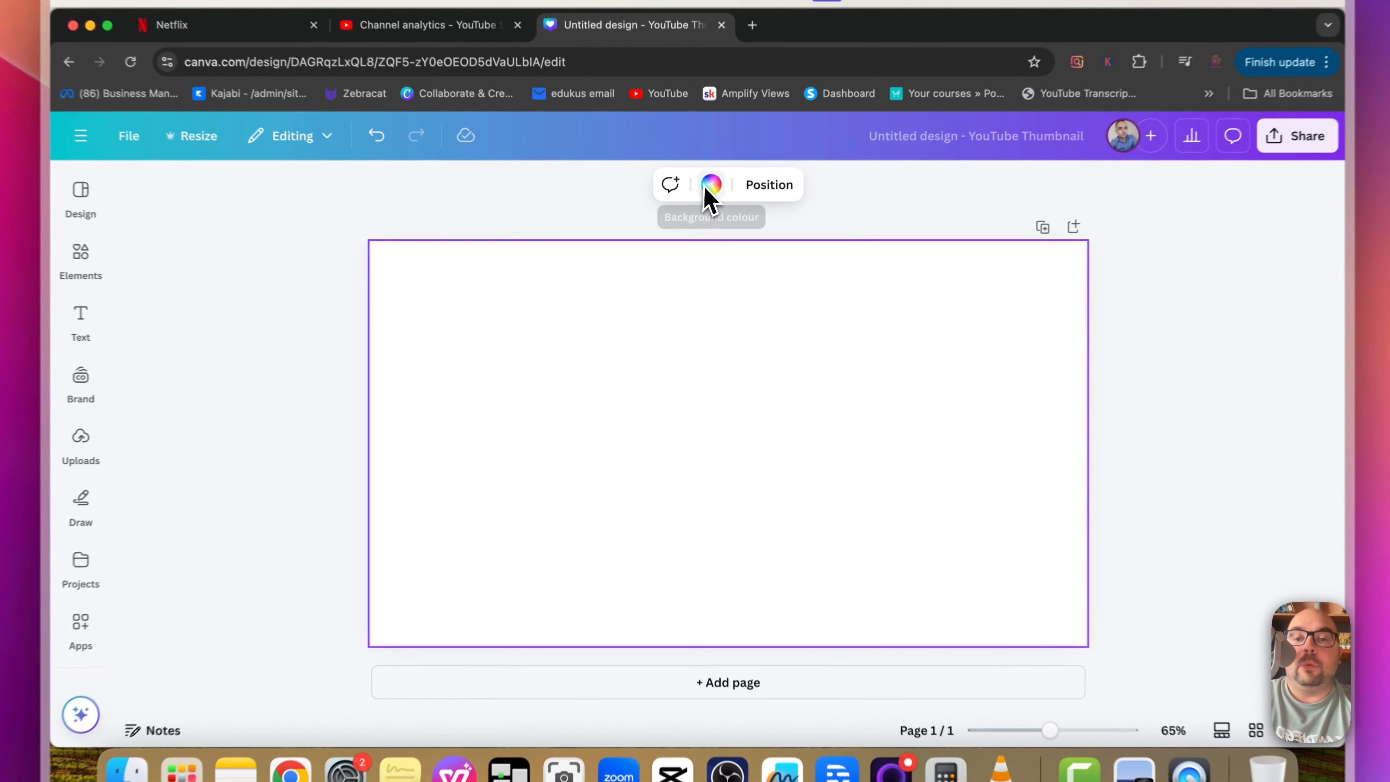
Step: Fill the page background with the black-to-dark-blue gradient, trying several solid colours and gradients first
left_click(707, 205)
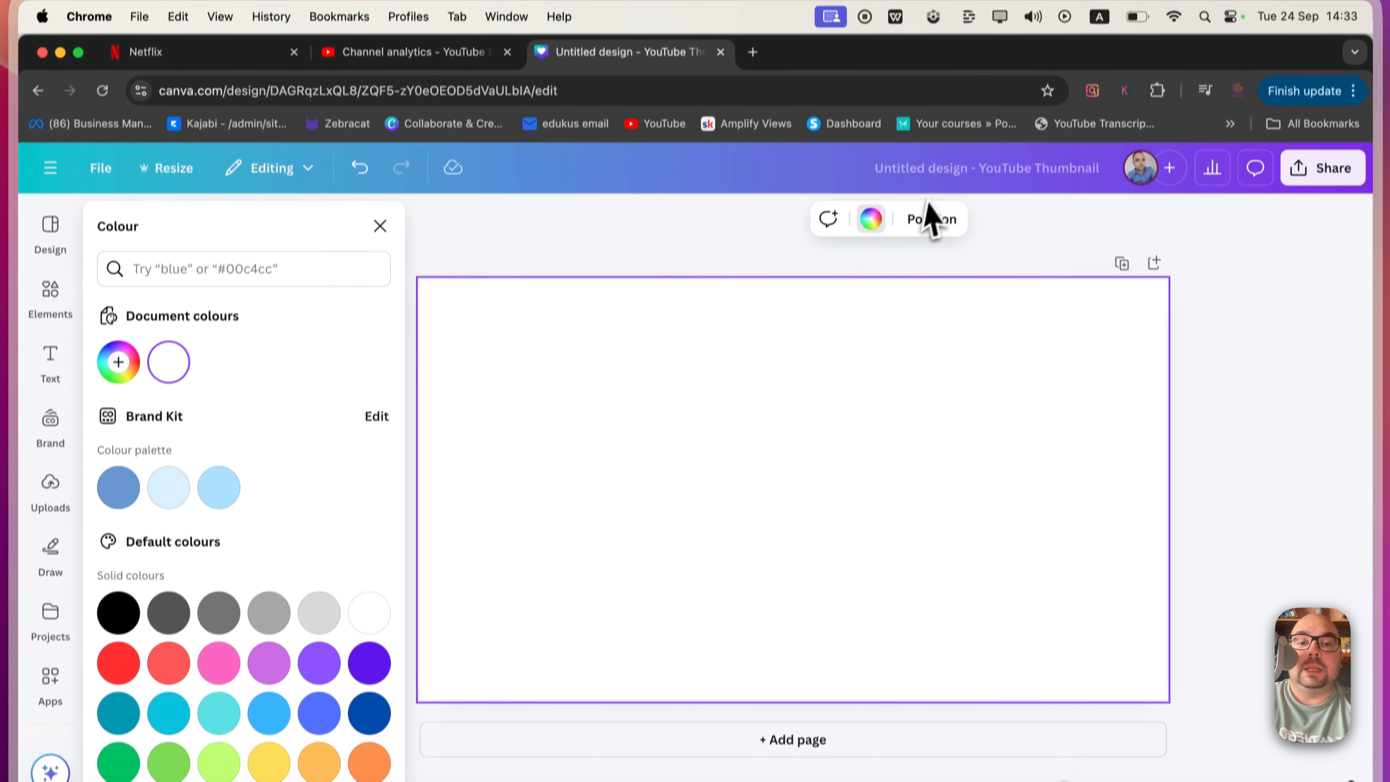
left_click(873, 157)
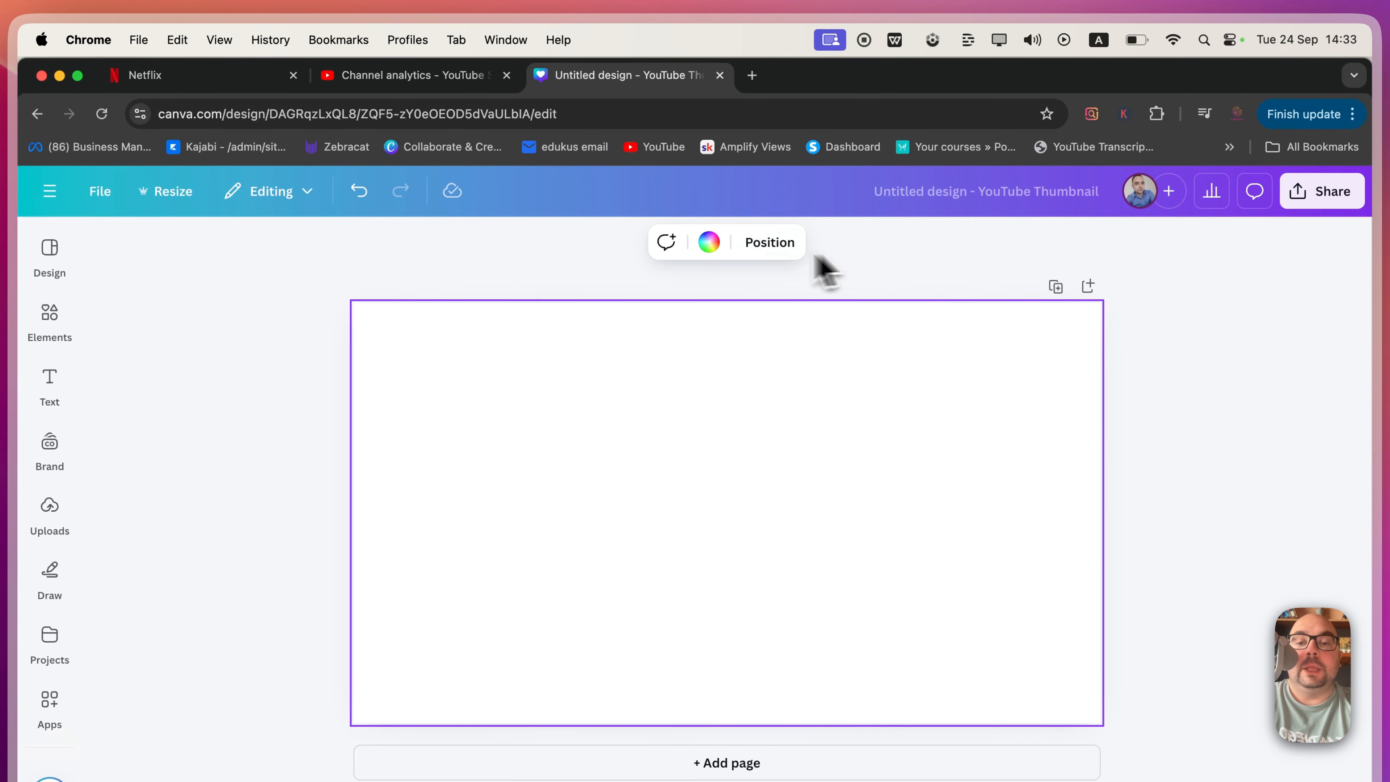
left_click(711, 249)
scroll(311, 611, "down", 5)
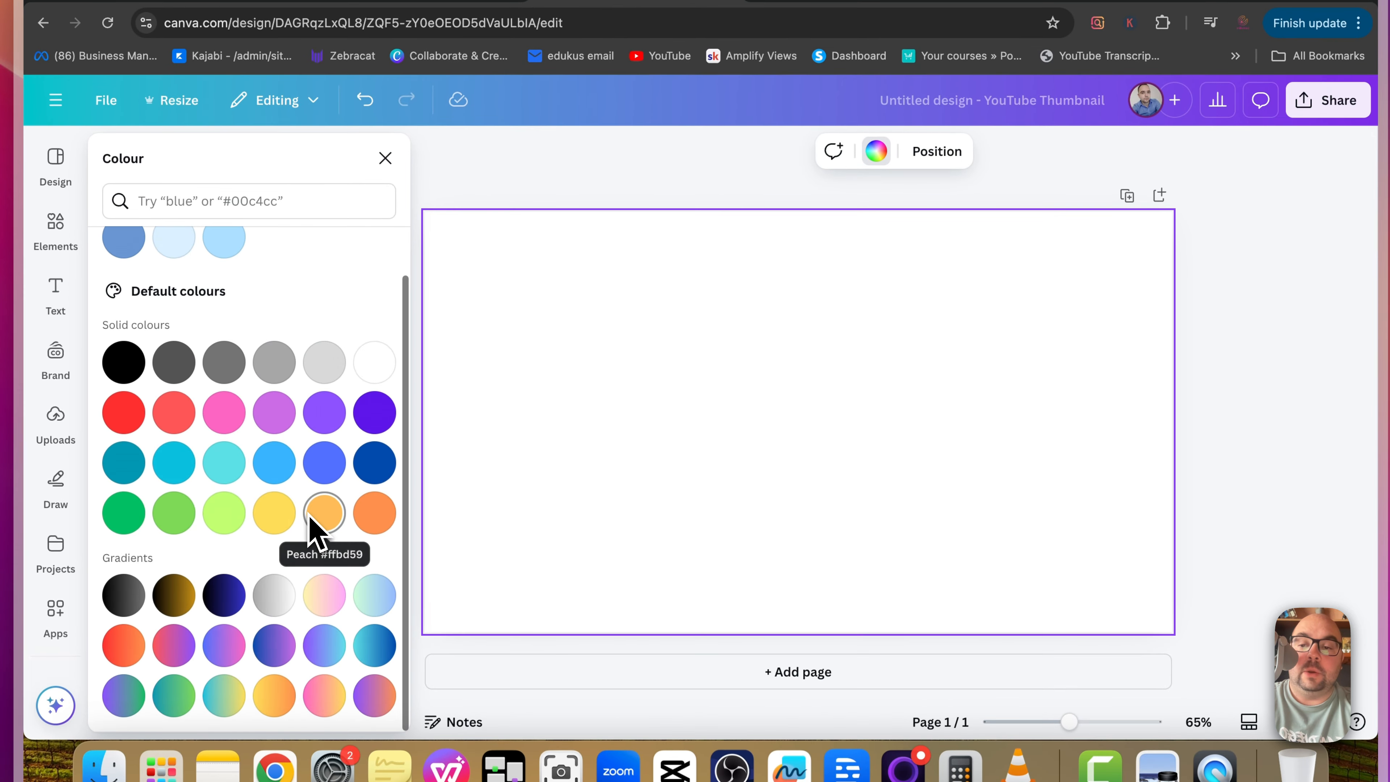
left_click(224, 410)
left_click(320, 419)
left_click(323, 466)
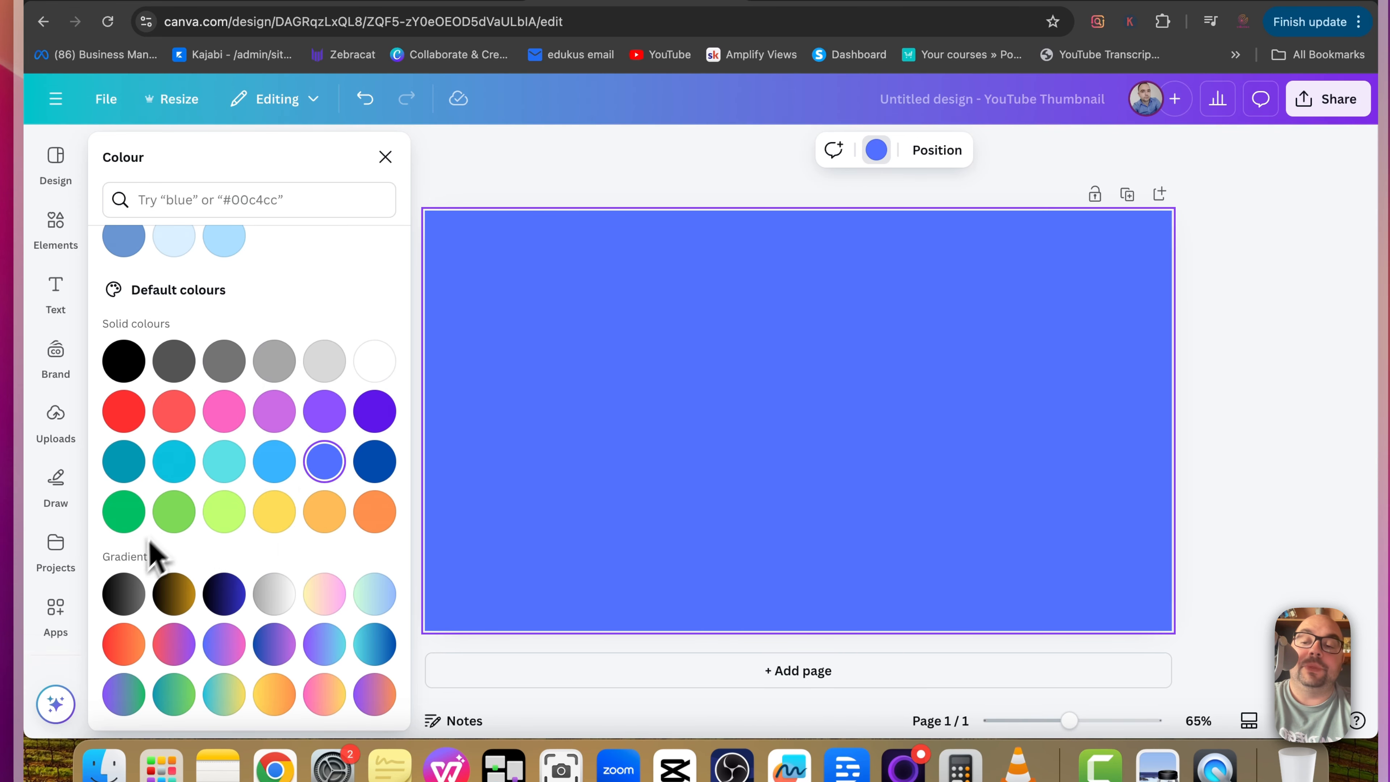
left_click(131, 601)
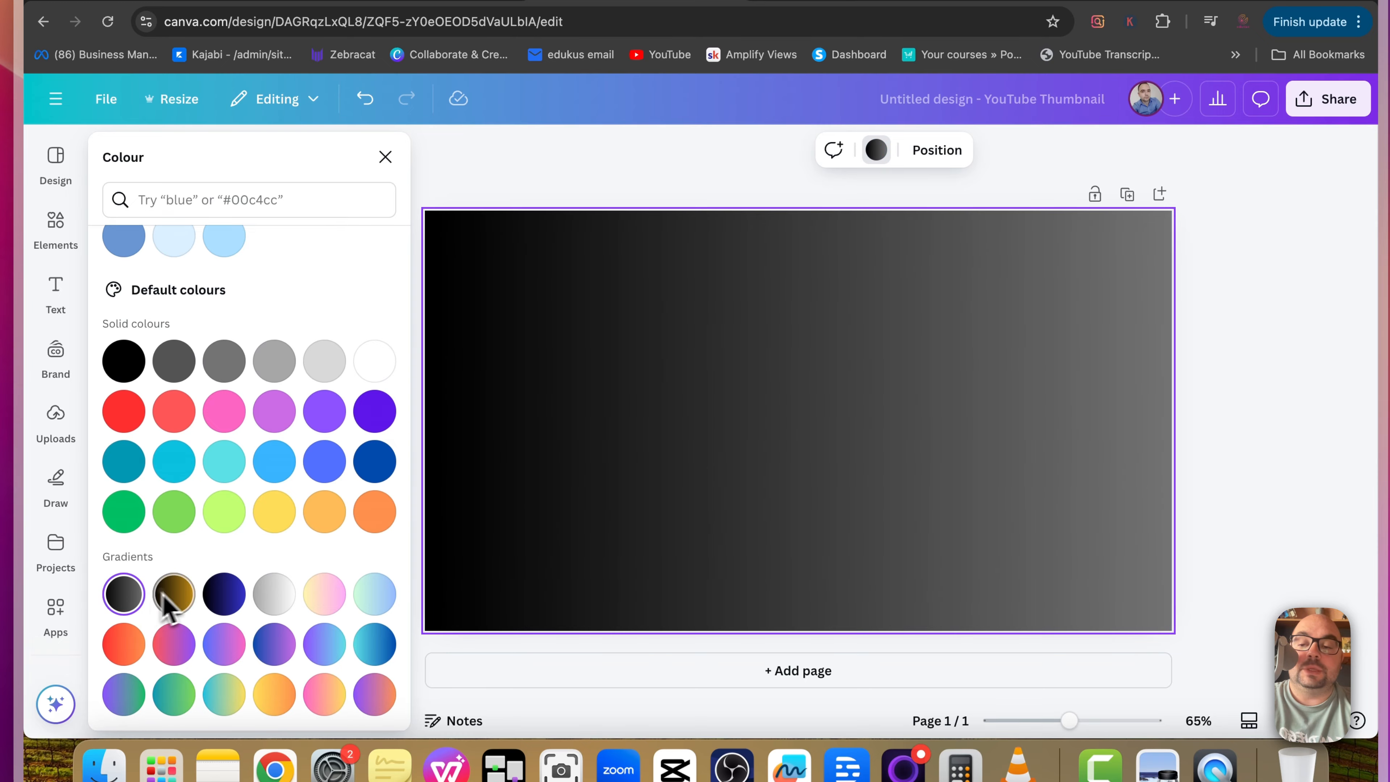
left_click(175, 594)
left_click(223, 593)
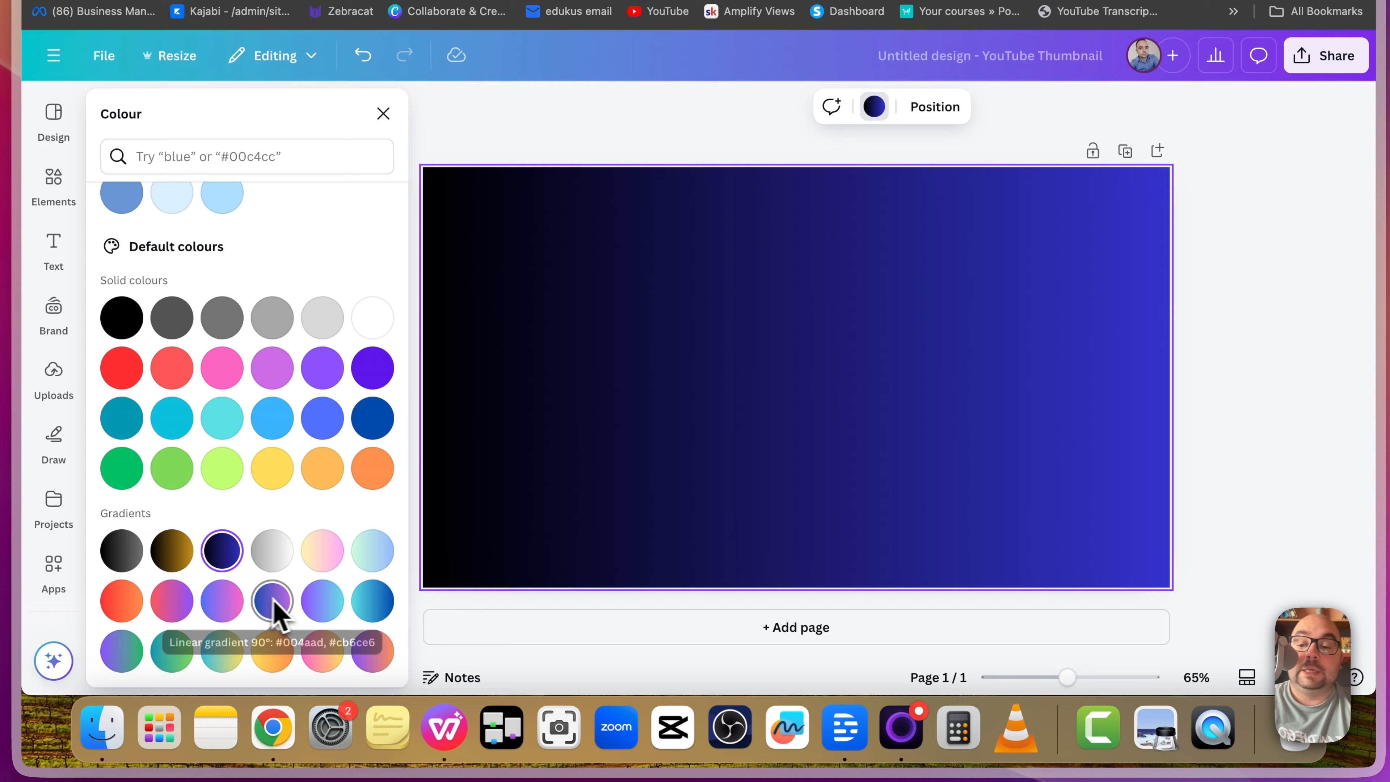
left_click(274, 645)
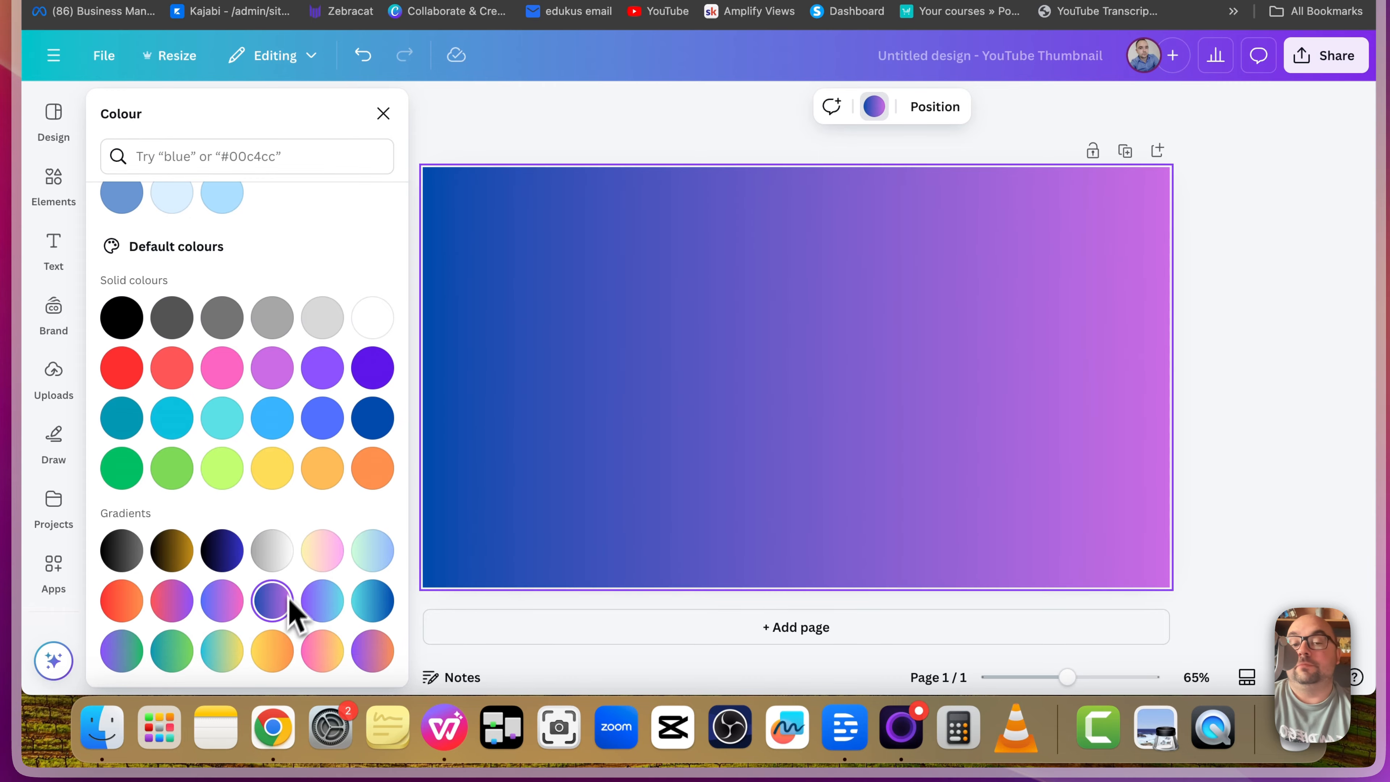
left_click(225, 552)
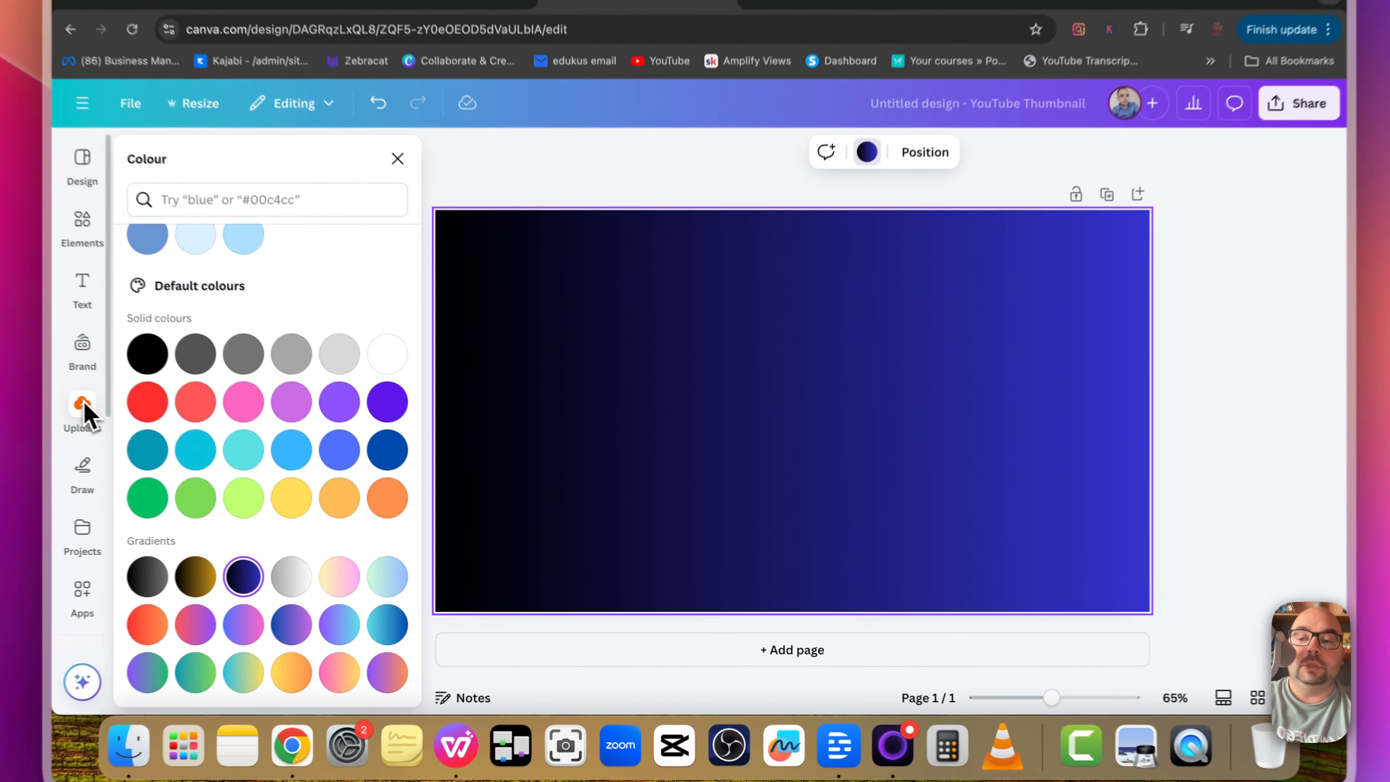
left_click(154, 429)
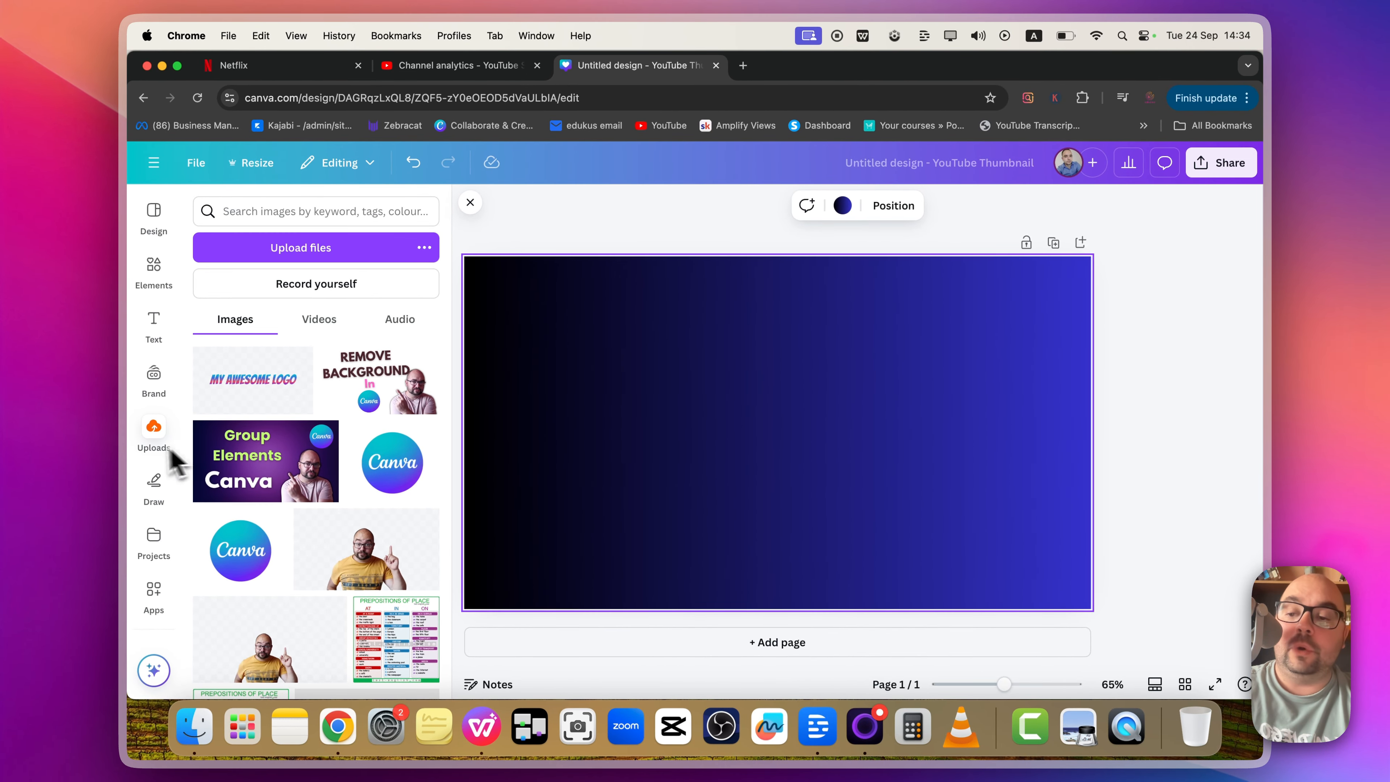
scroll(164, 588, "down", 2)
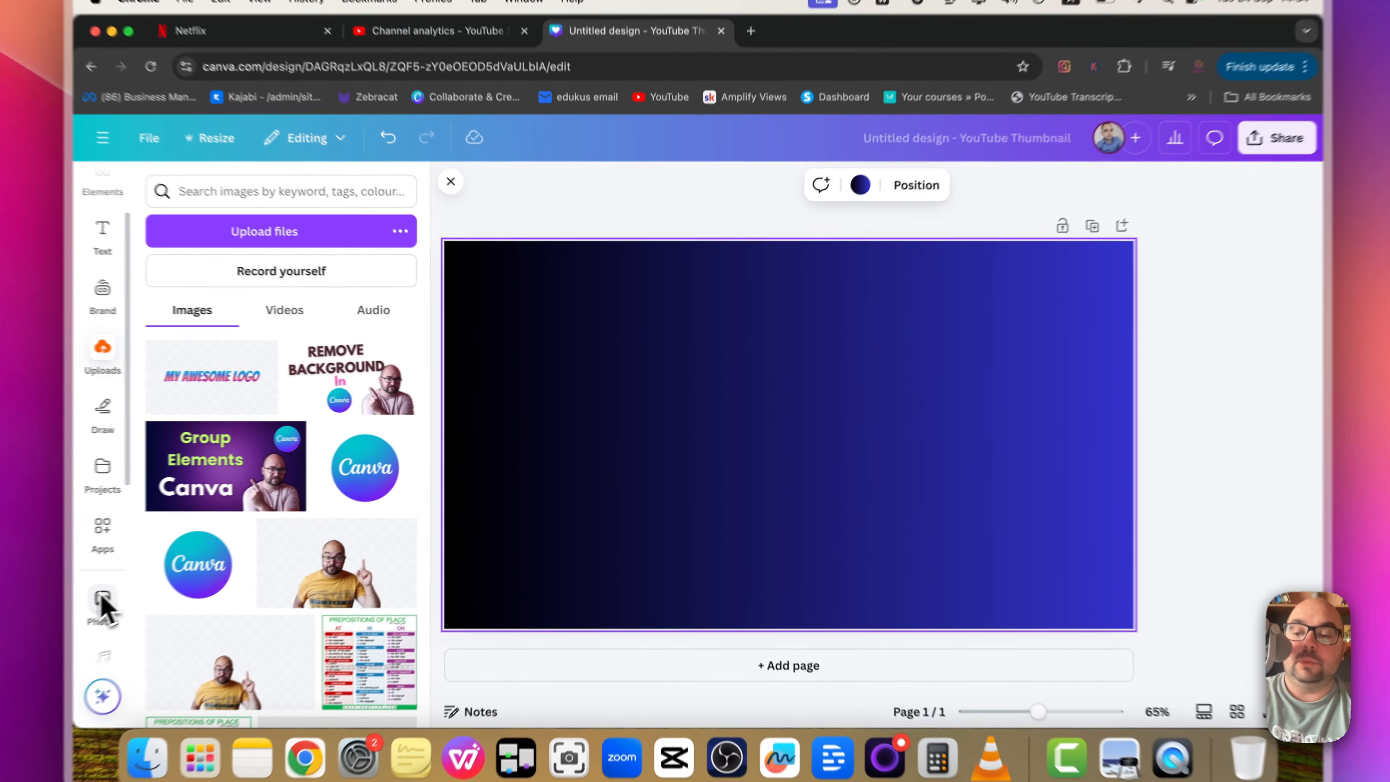
left_click(154, 584)
left_click(244, 184)
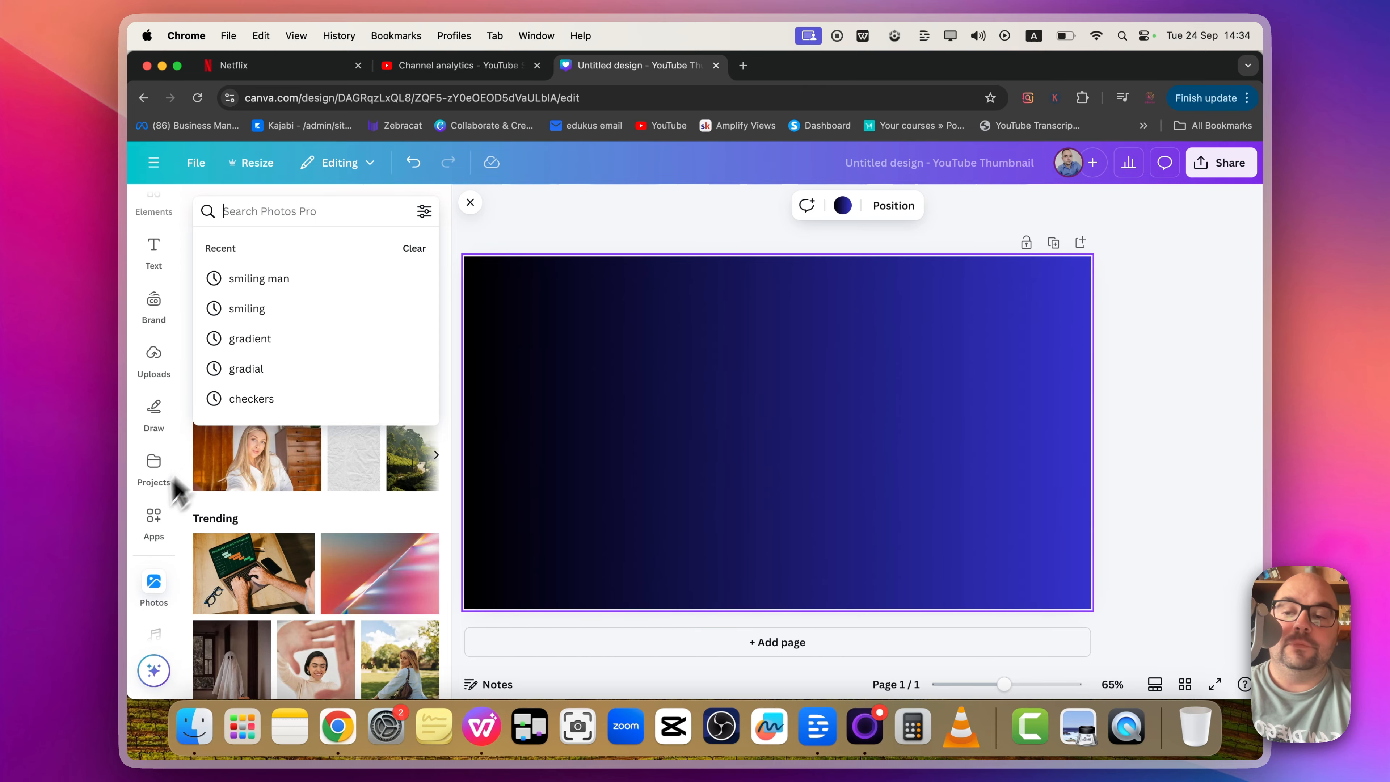
left_click(154, 589)
left_click(153, 521)
left_click(154, 413)
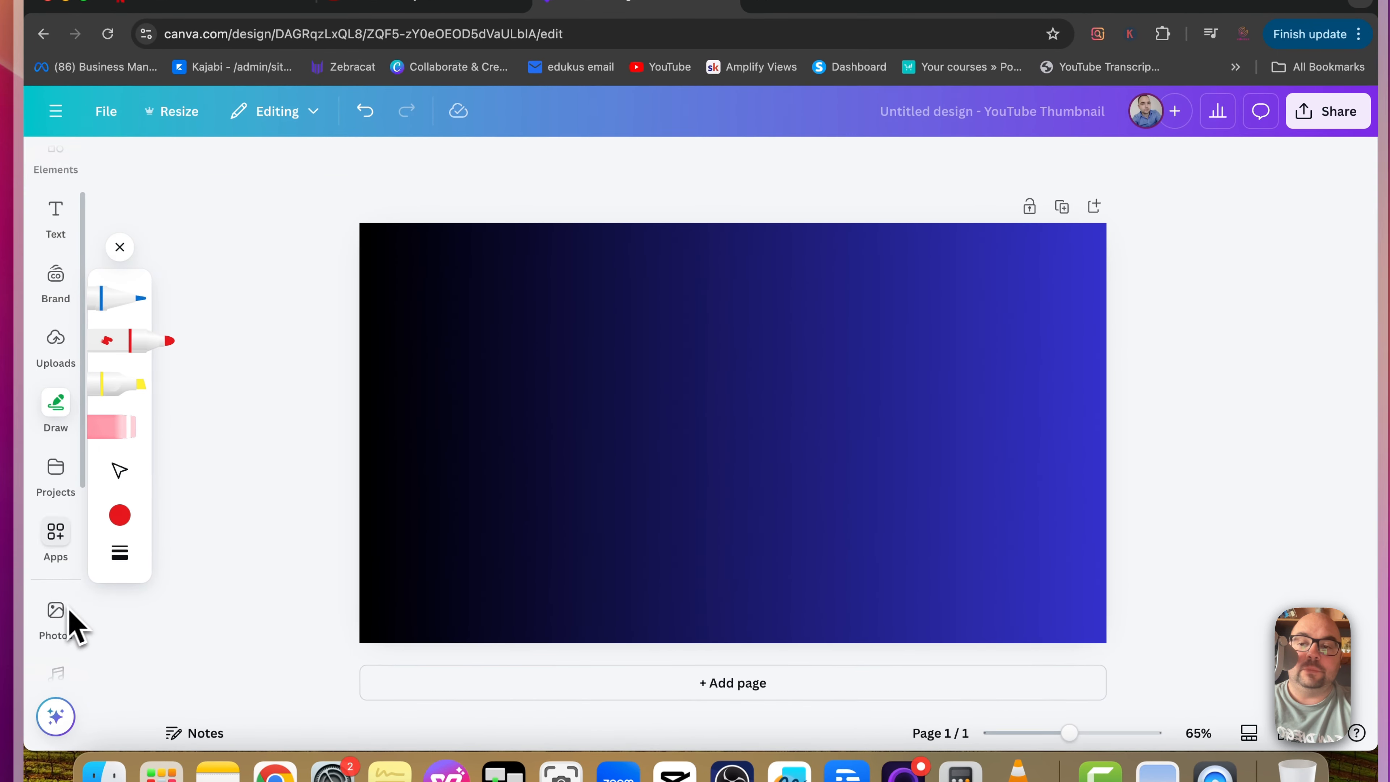
scroll(52, 244, "up", 3)
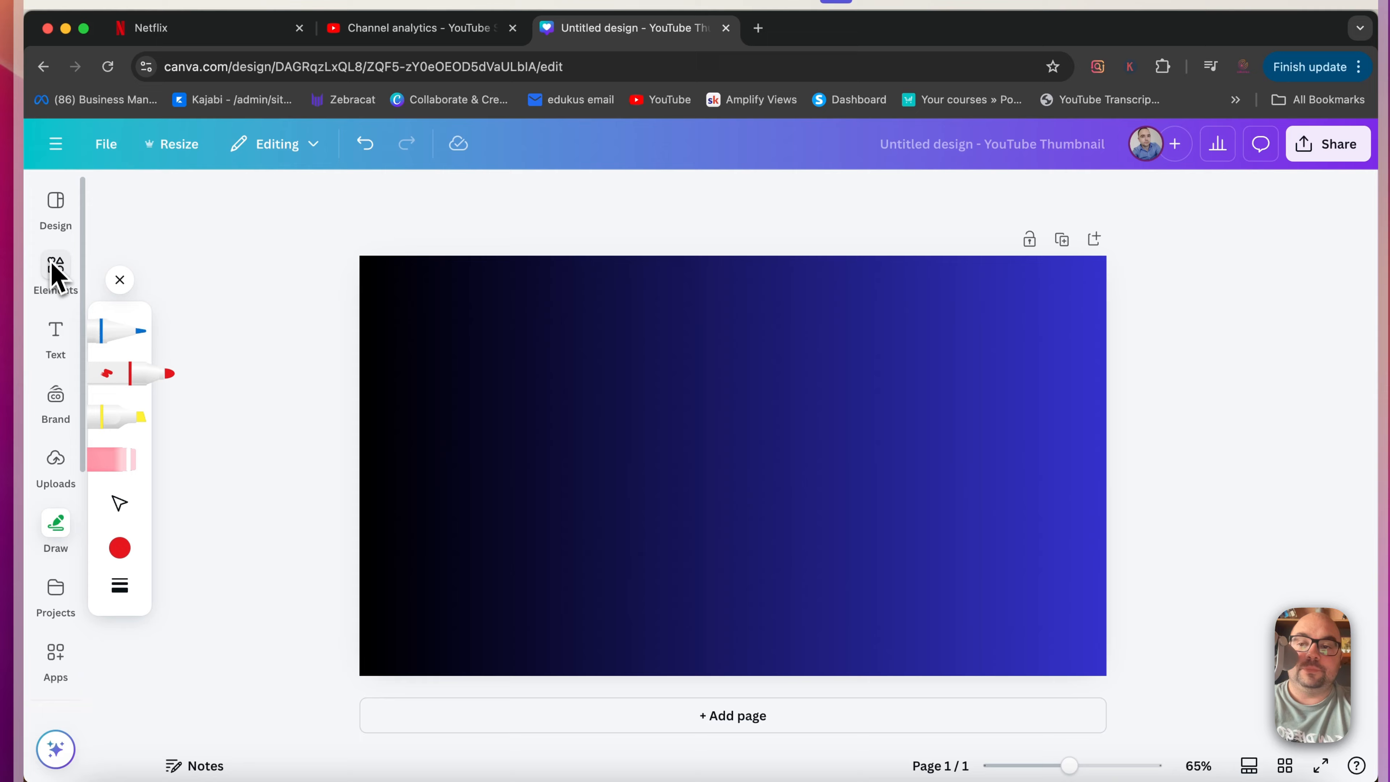
left_click(55, 274)
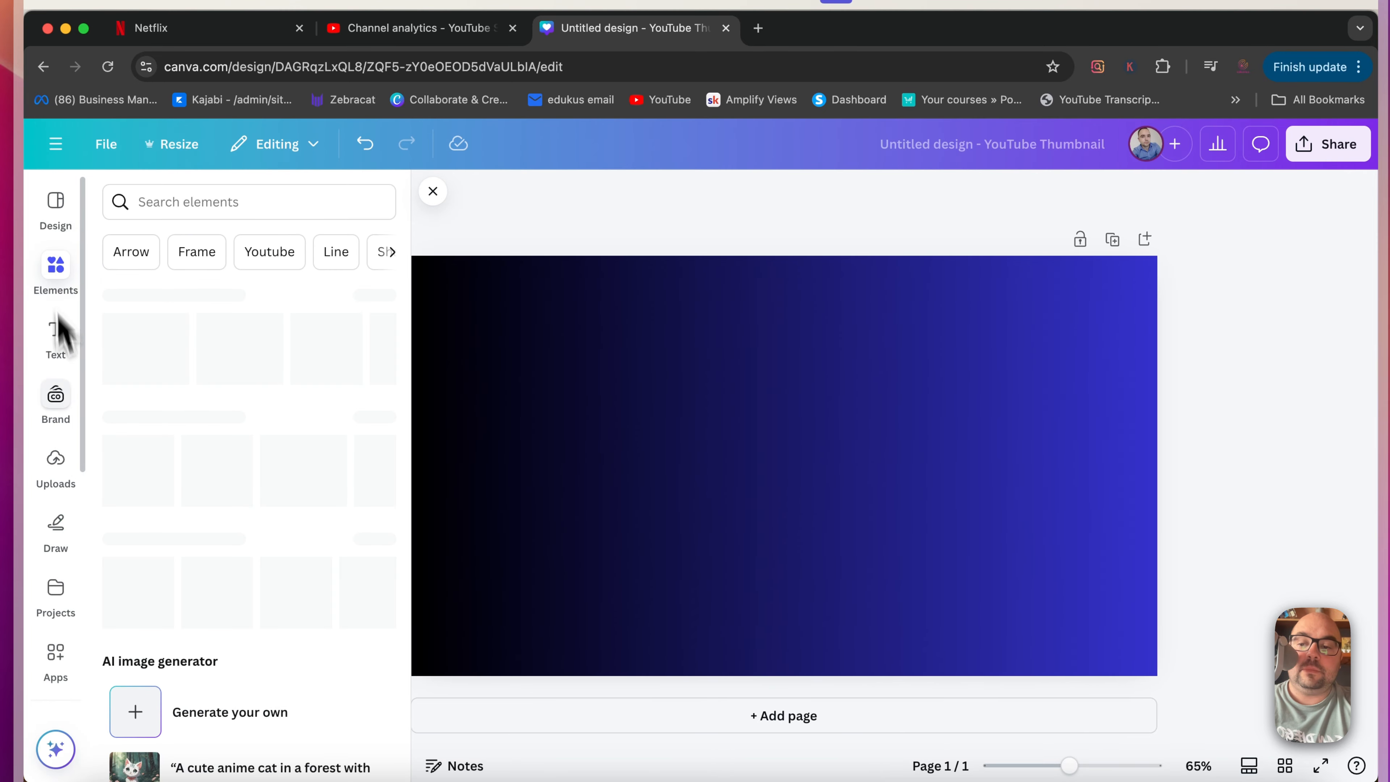
scroll(68, 528, "down", 3)
scroll(76, 526, "down", 3)
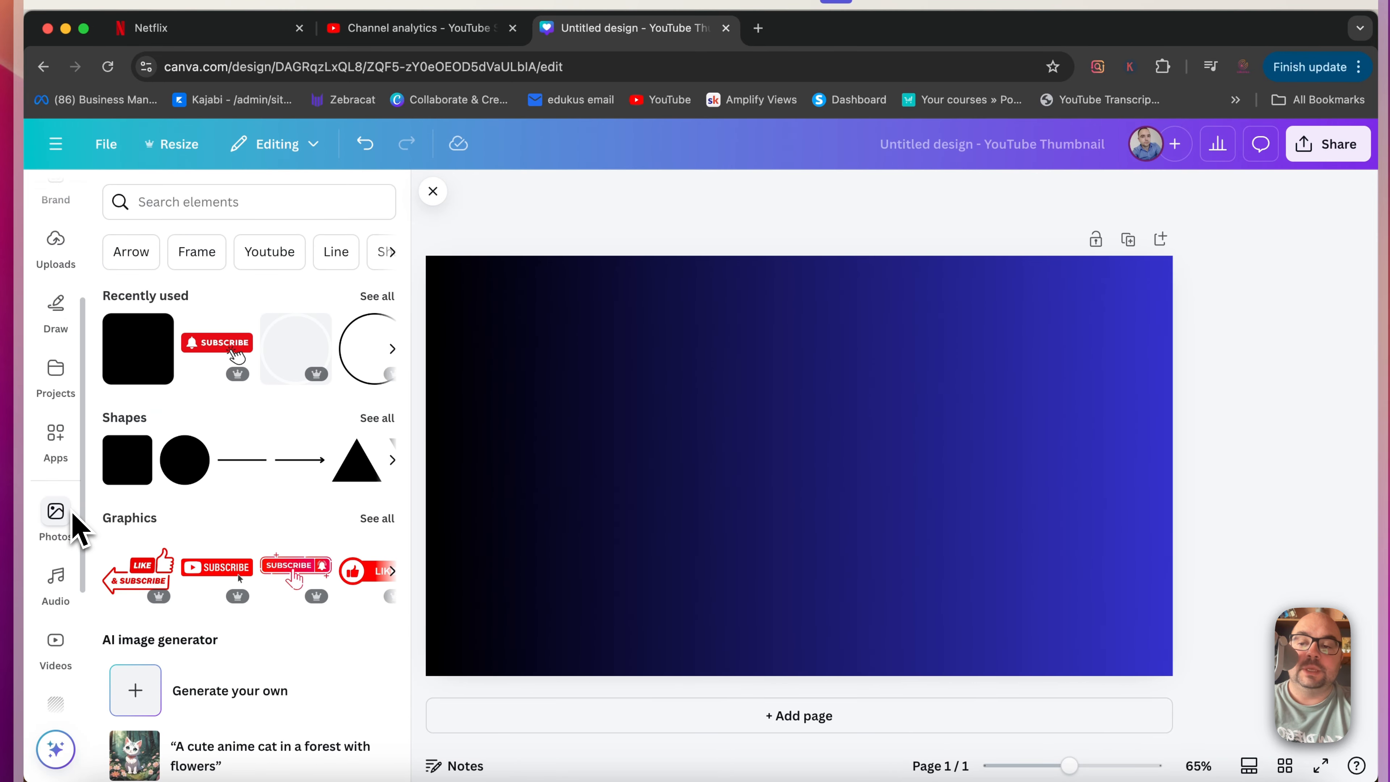
Step: Search the stock photos for "man smiling" and add the smiling man in an office to the page
left_click(56, 462)
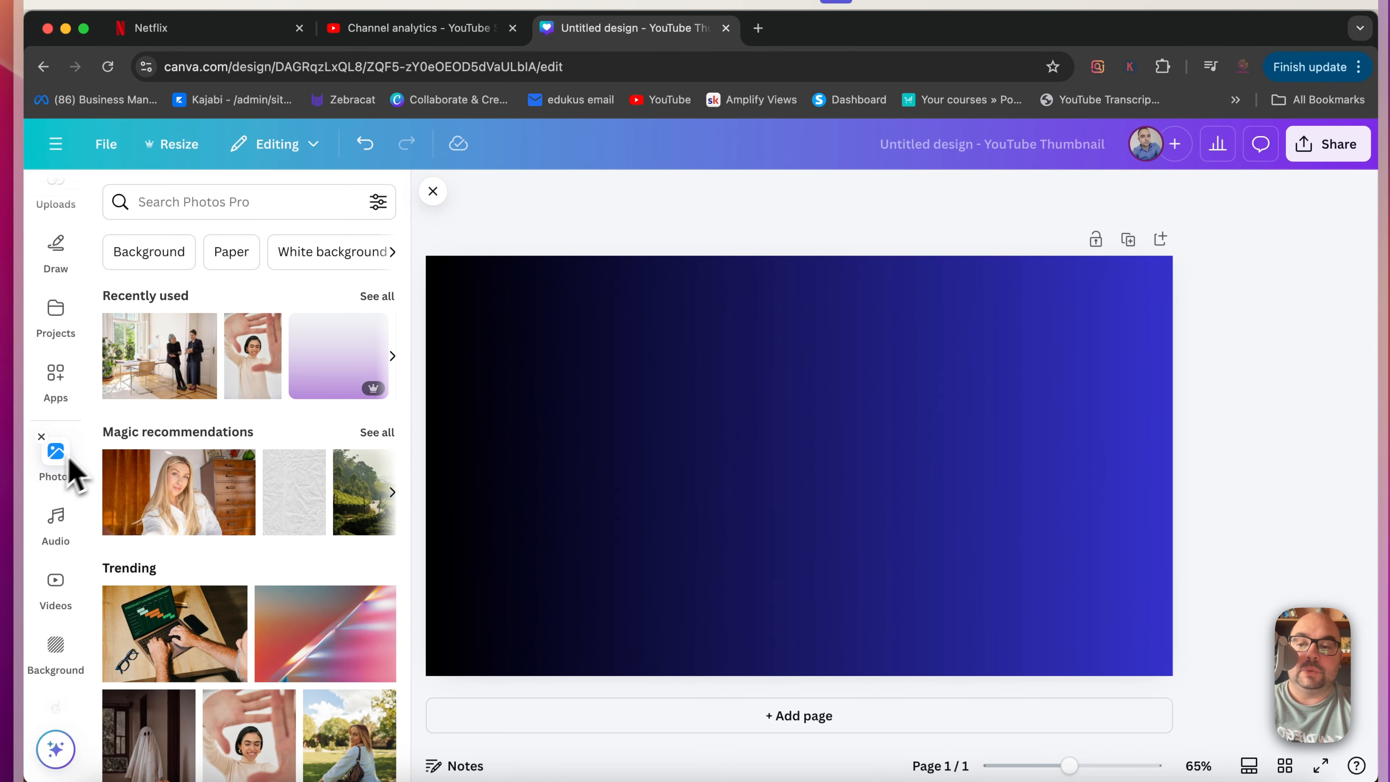
left_click(283, 208)
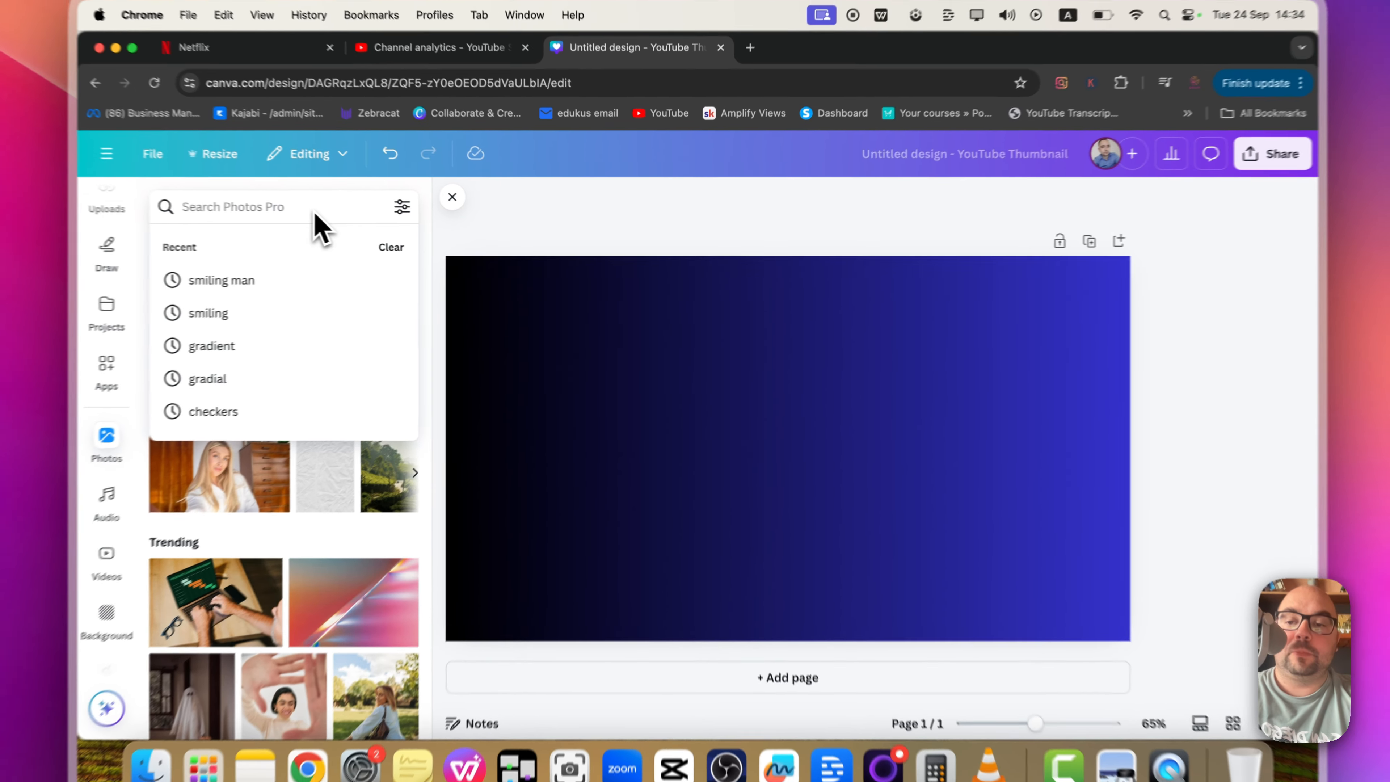
type("ma")
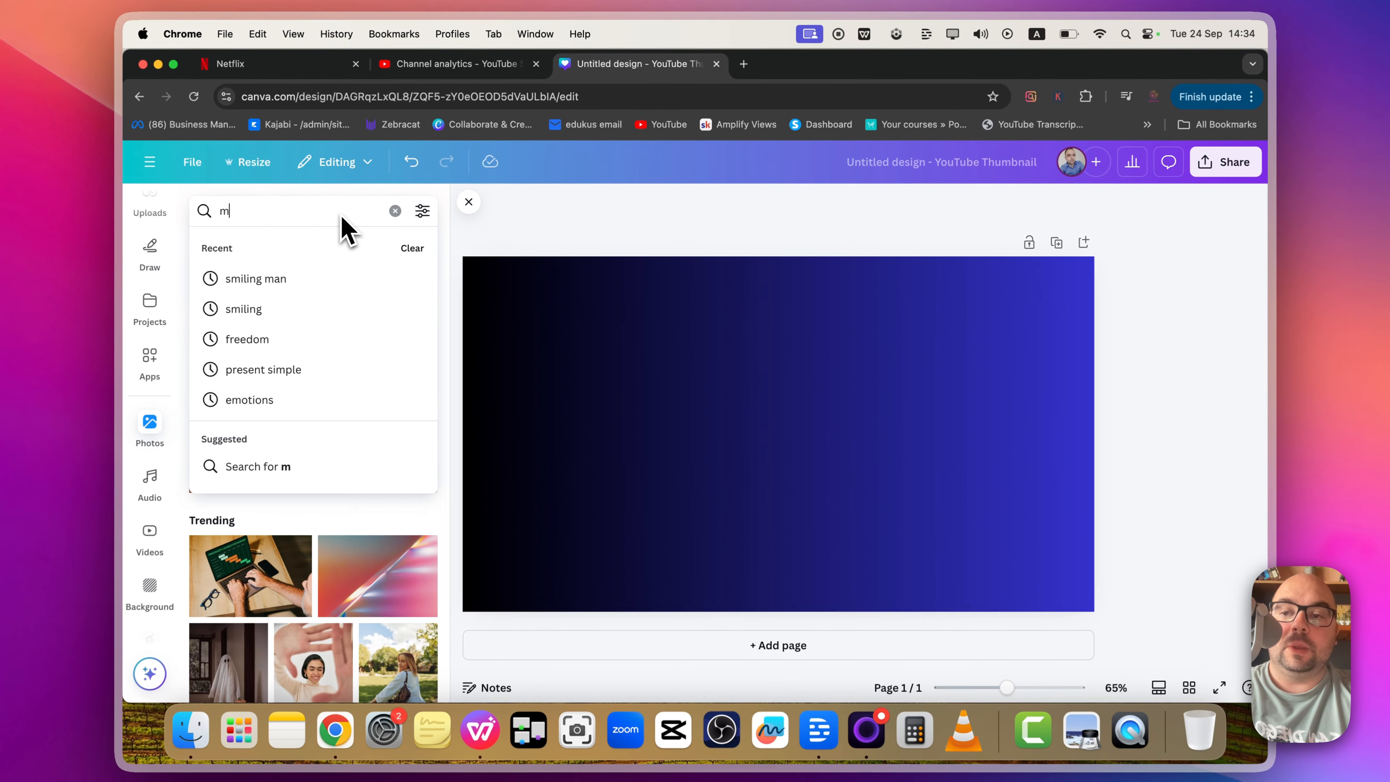
key("BackSpace")
key("BackSpace")
type("man smiling")
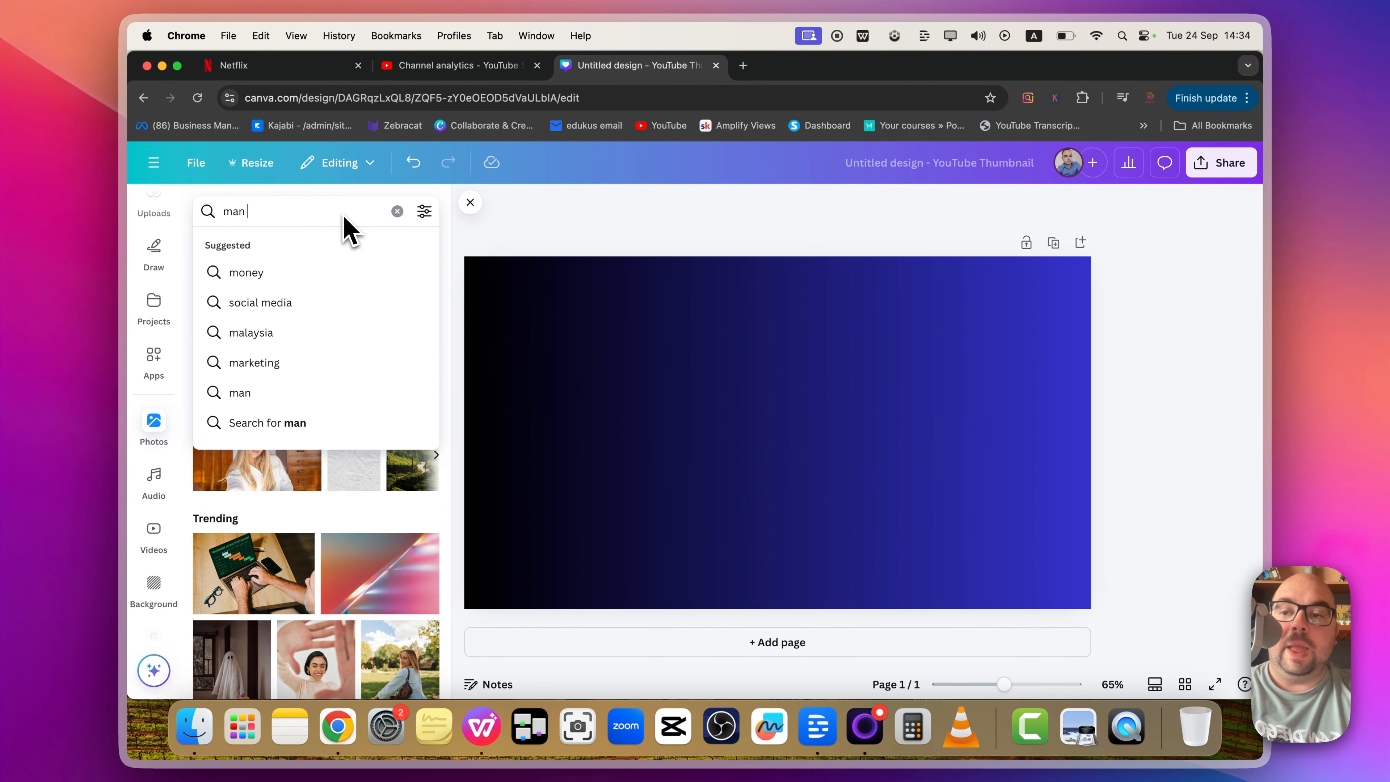
key("Return")
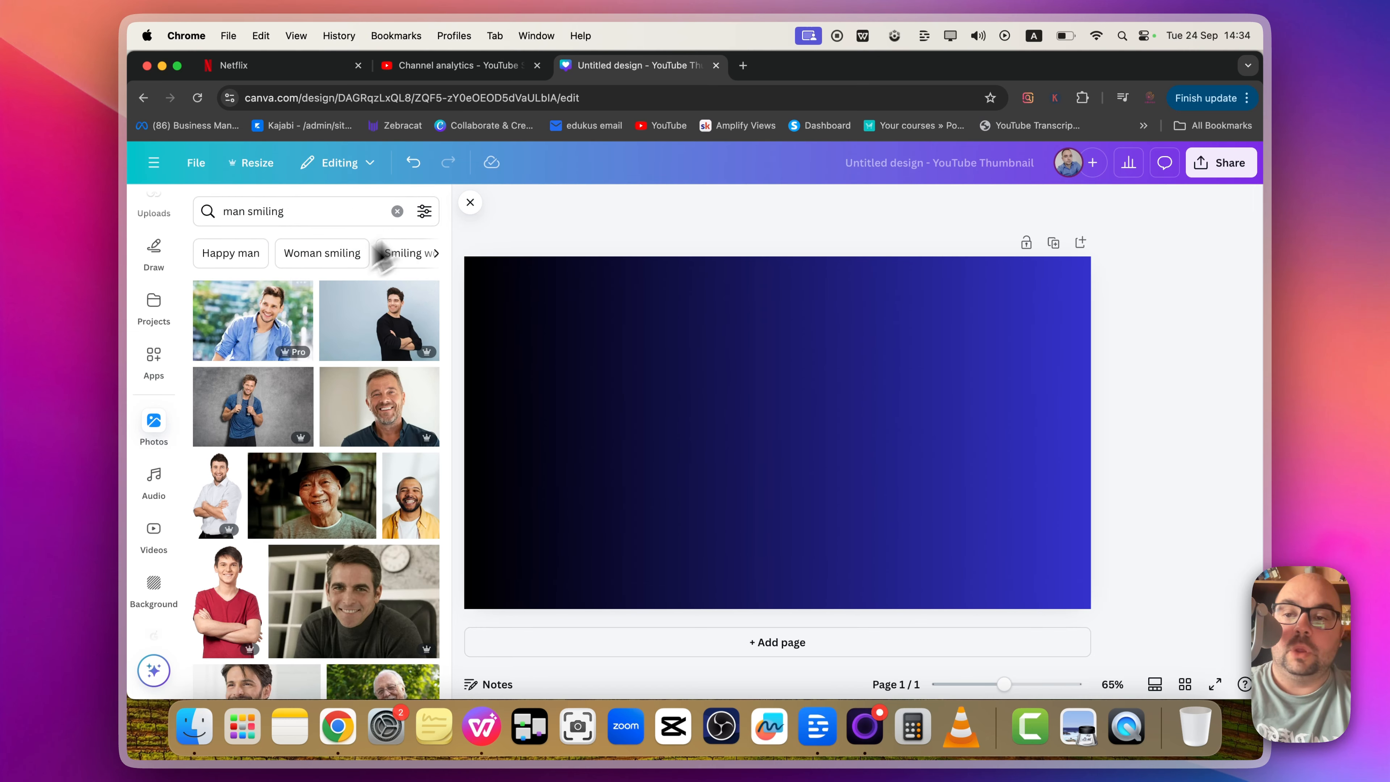
scroll(329, 438, "down", 2)
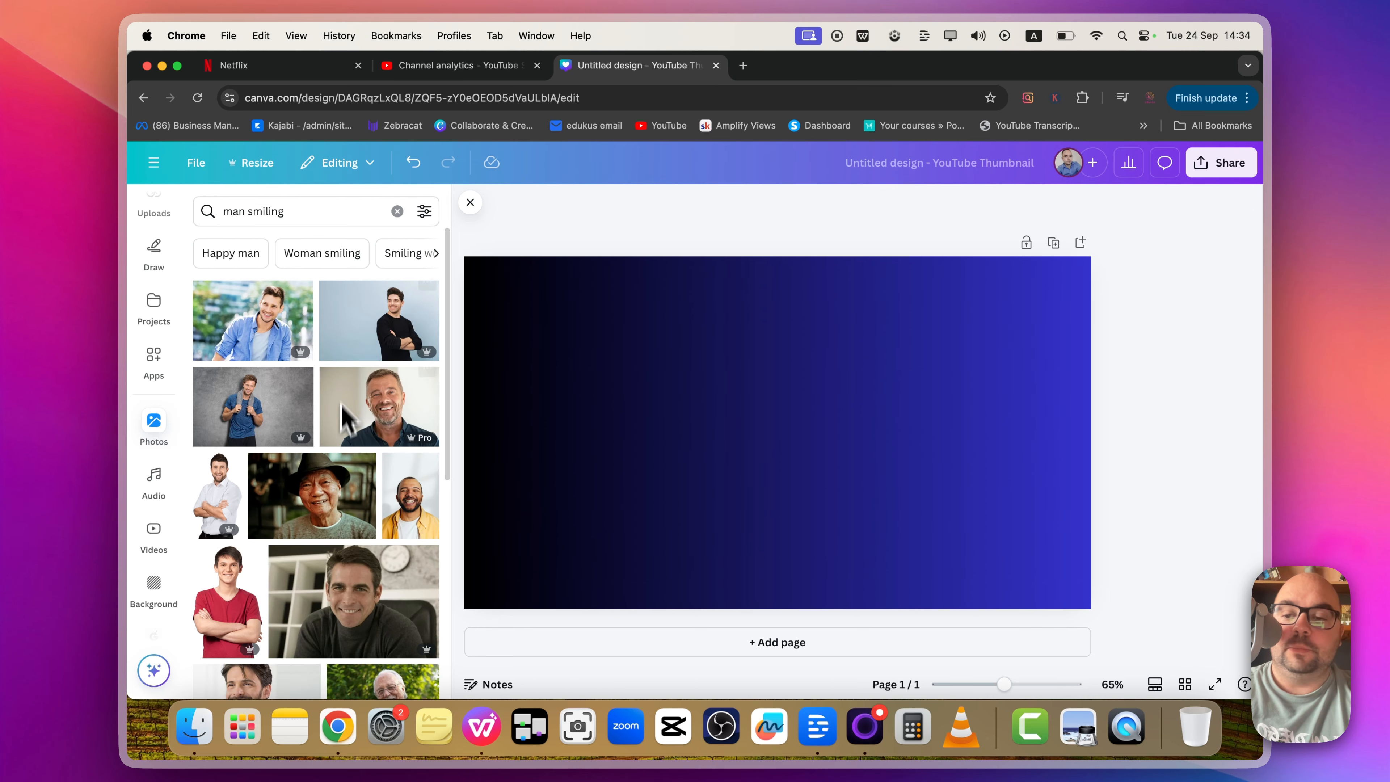
scroll(368, 488, "down", 10)
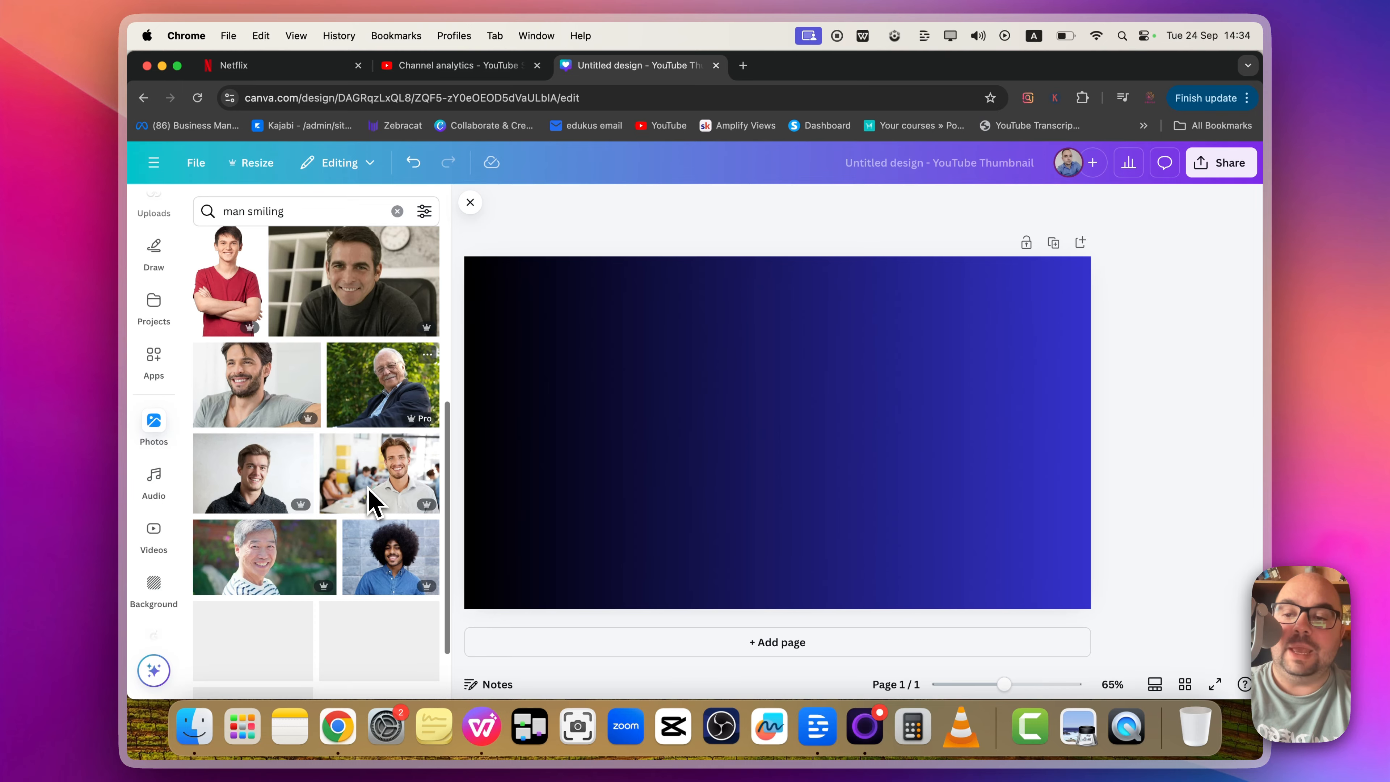
scroll(368, 501, "down", 2)
left_click(359, 451)
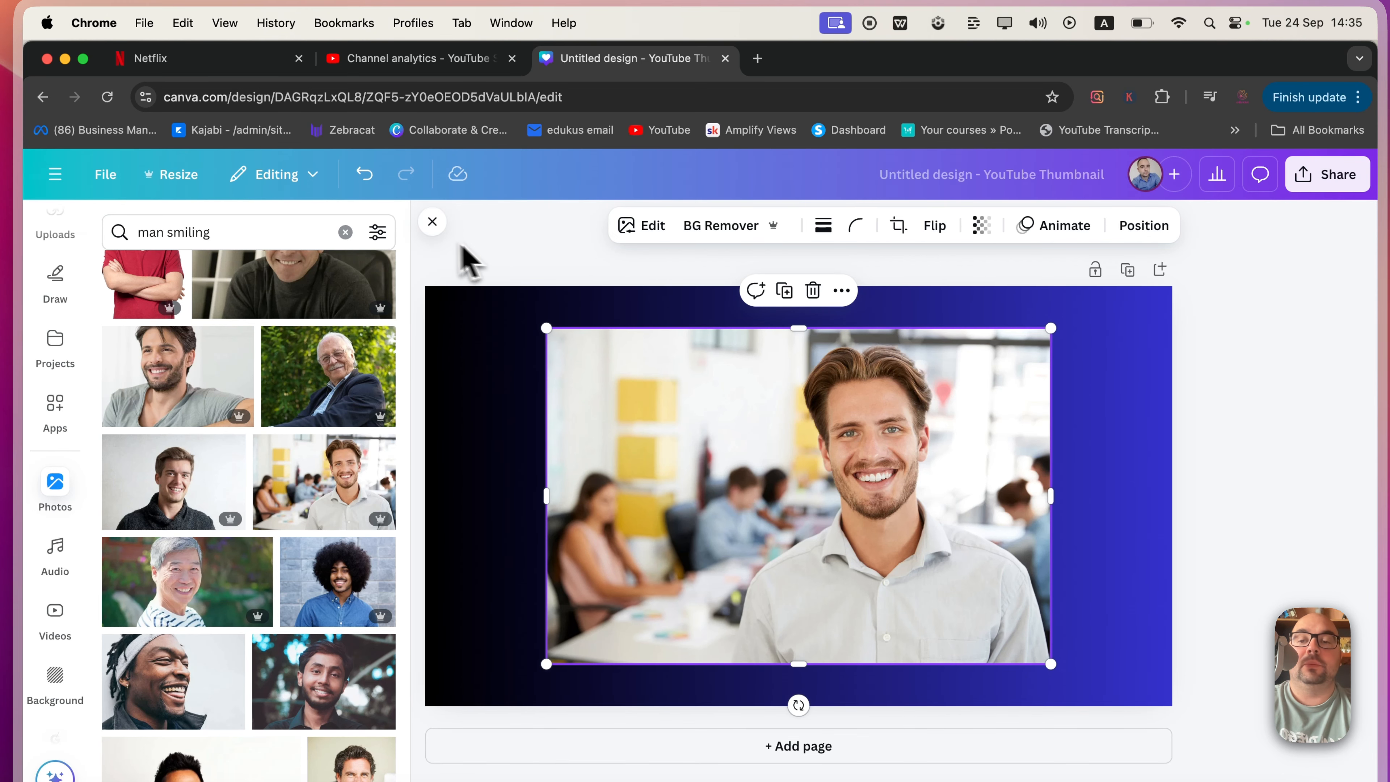
Step: Remove the photo's background with BG Remover and nudge the man slightly lower
left_click(641, 229)
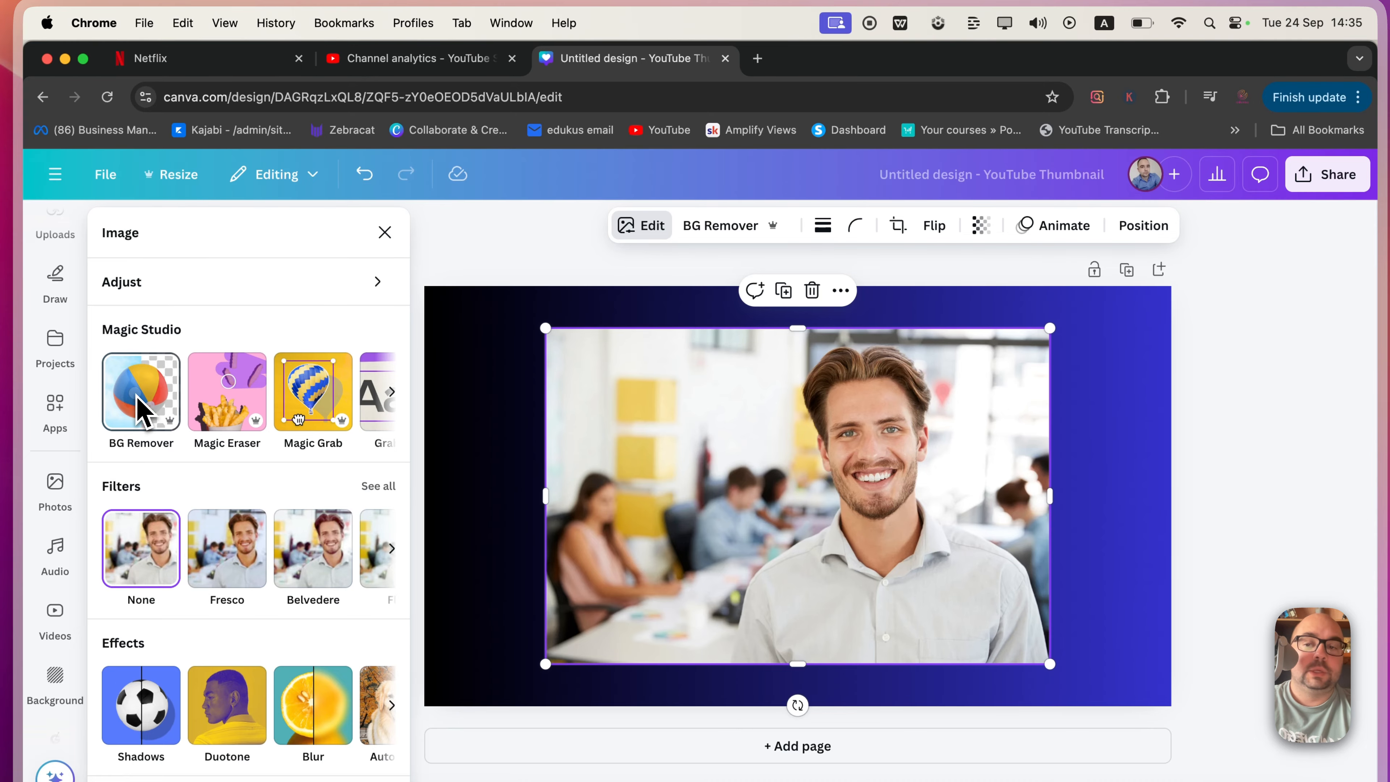
left_click(142, 412)
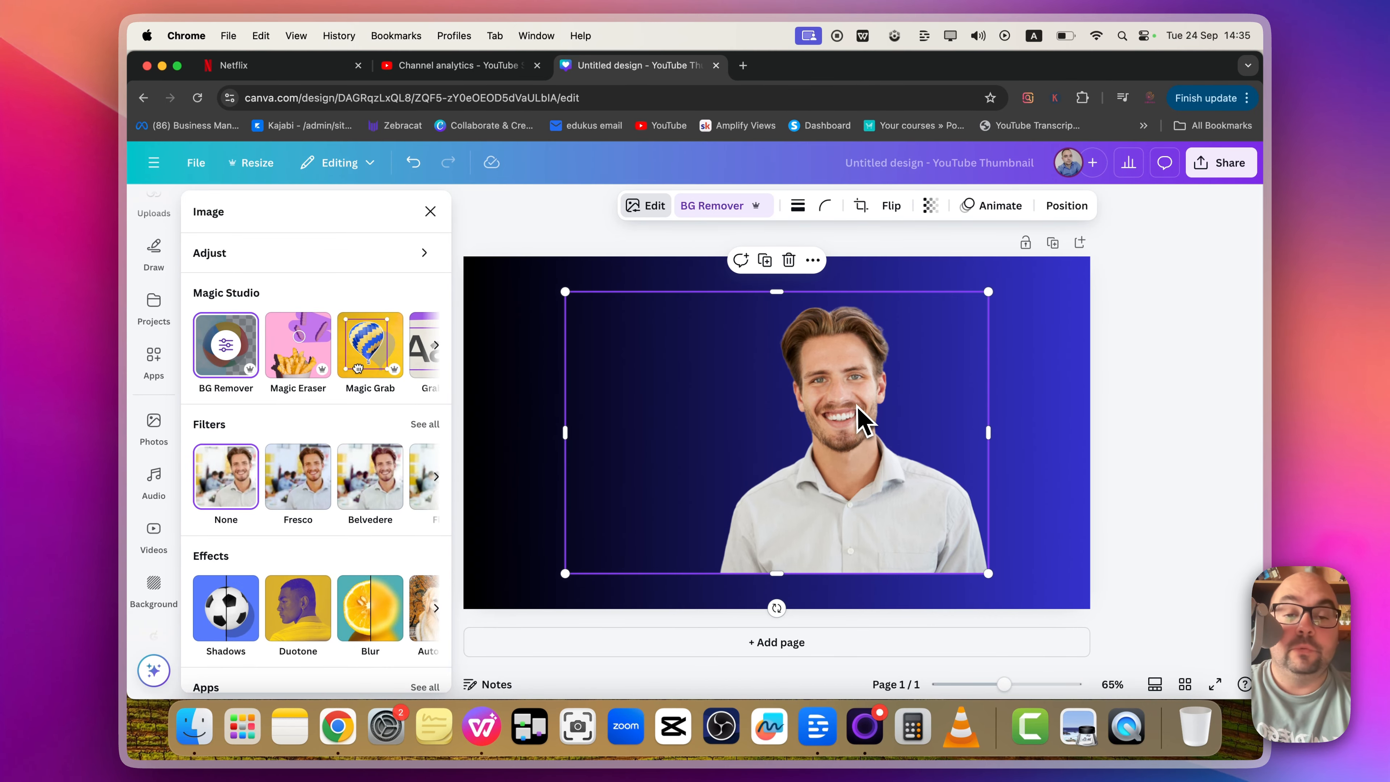
left_click_drag(904, 380, 915, 415)
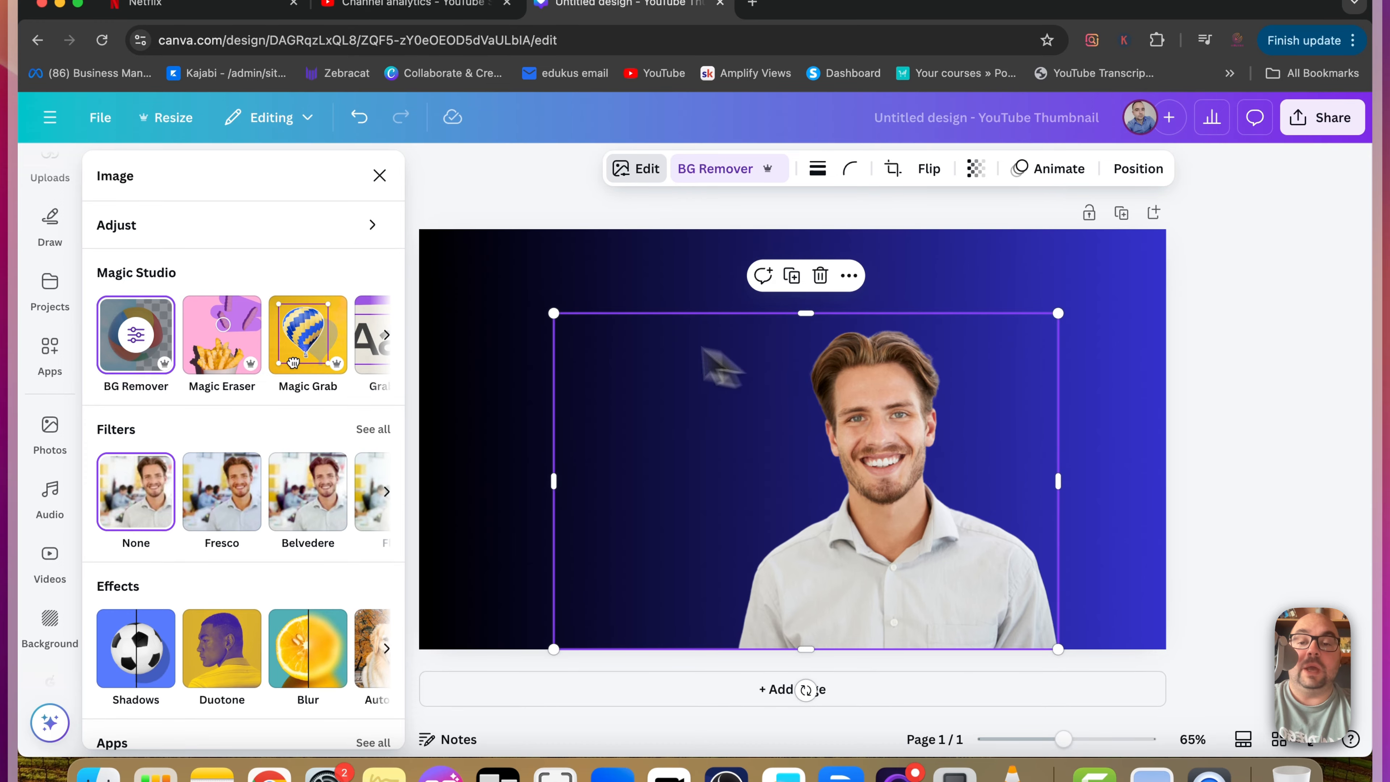
Step: Nudge the man slightly higher on the page and apply a Glow shadow to his photo
left_click_drag(916, 466, 916, 440)
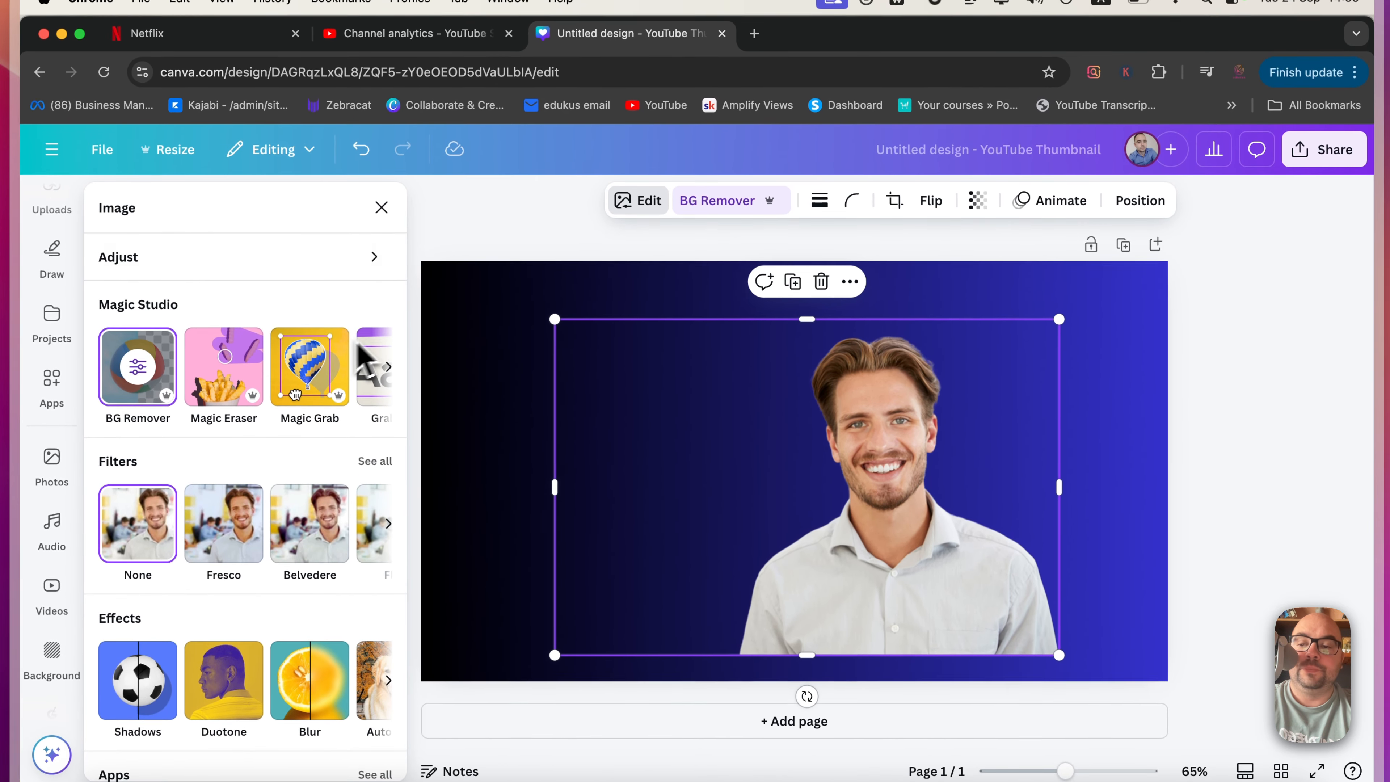
left_click(519, 397)
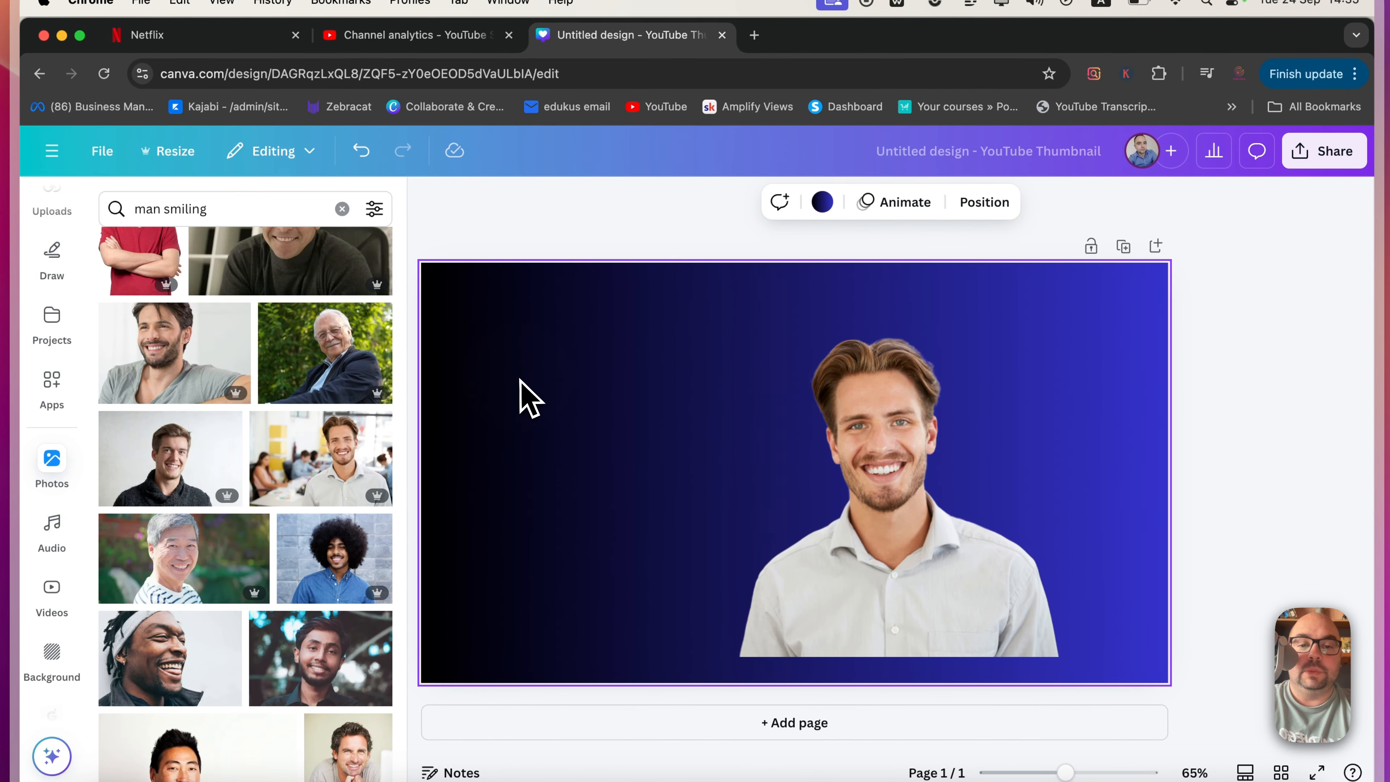
left_click(972, 472)
left_click(647, 202)
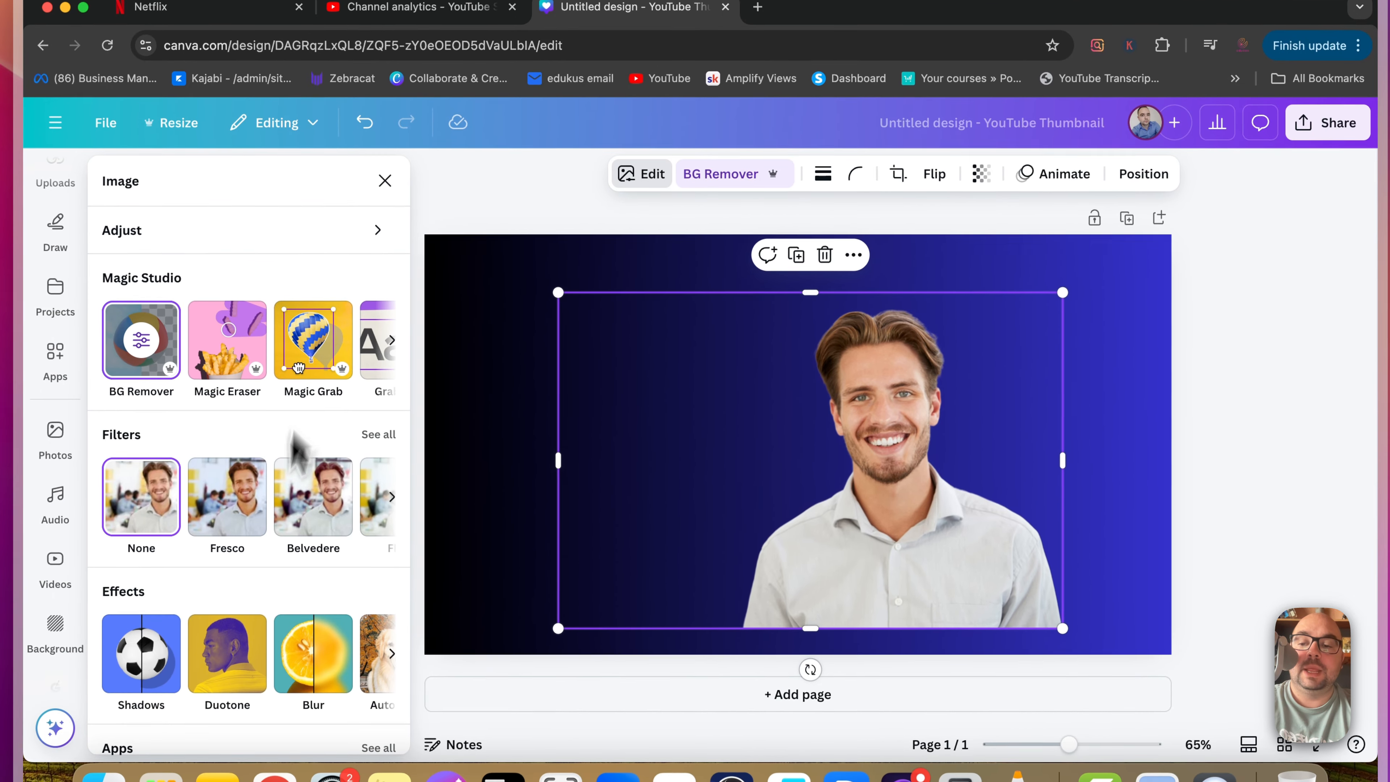
scroll(290, 510, "down", 3)
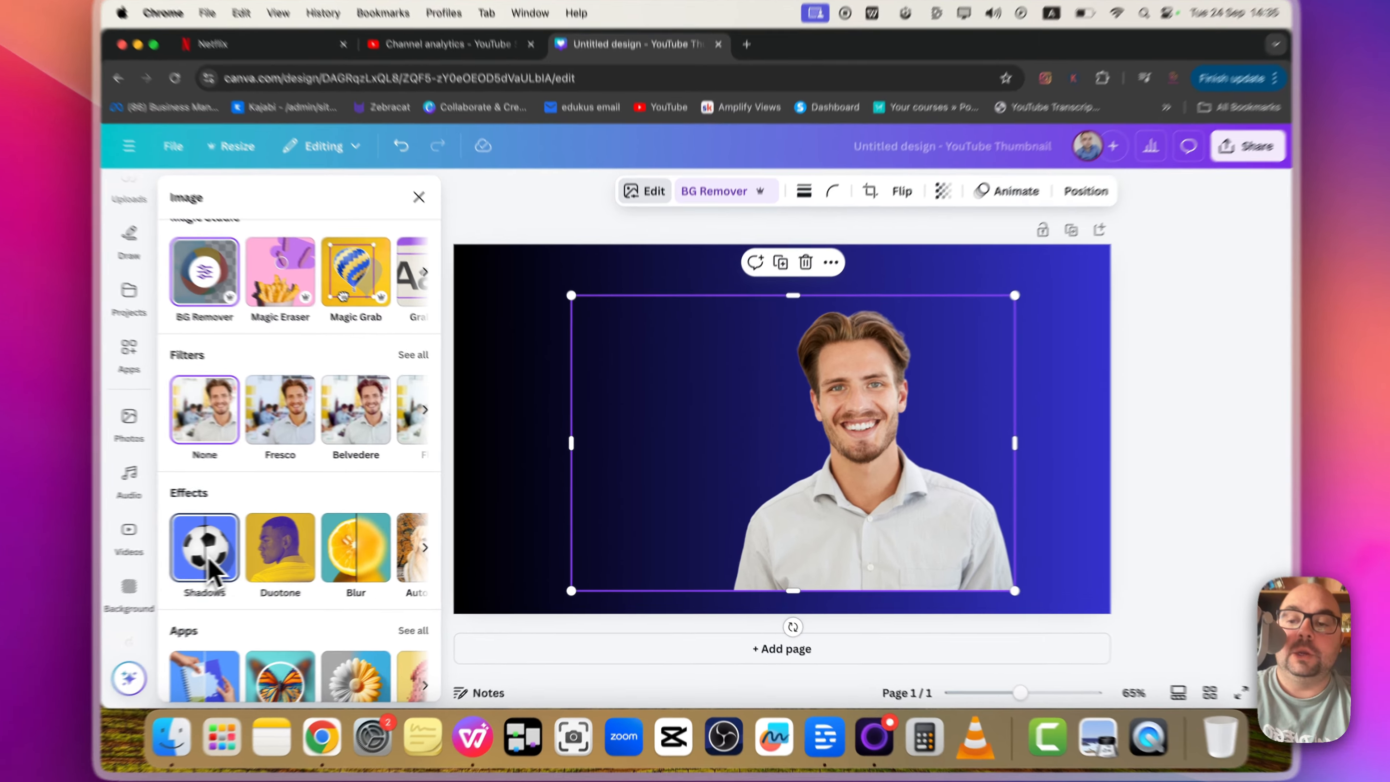
left_click(229, 570)
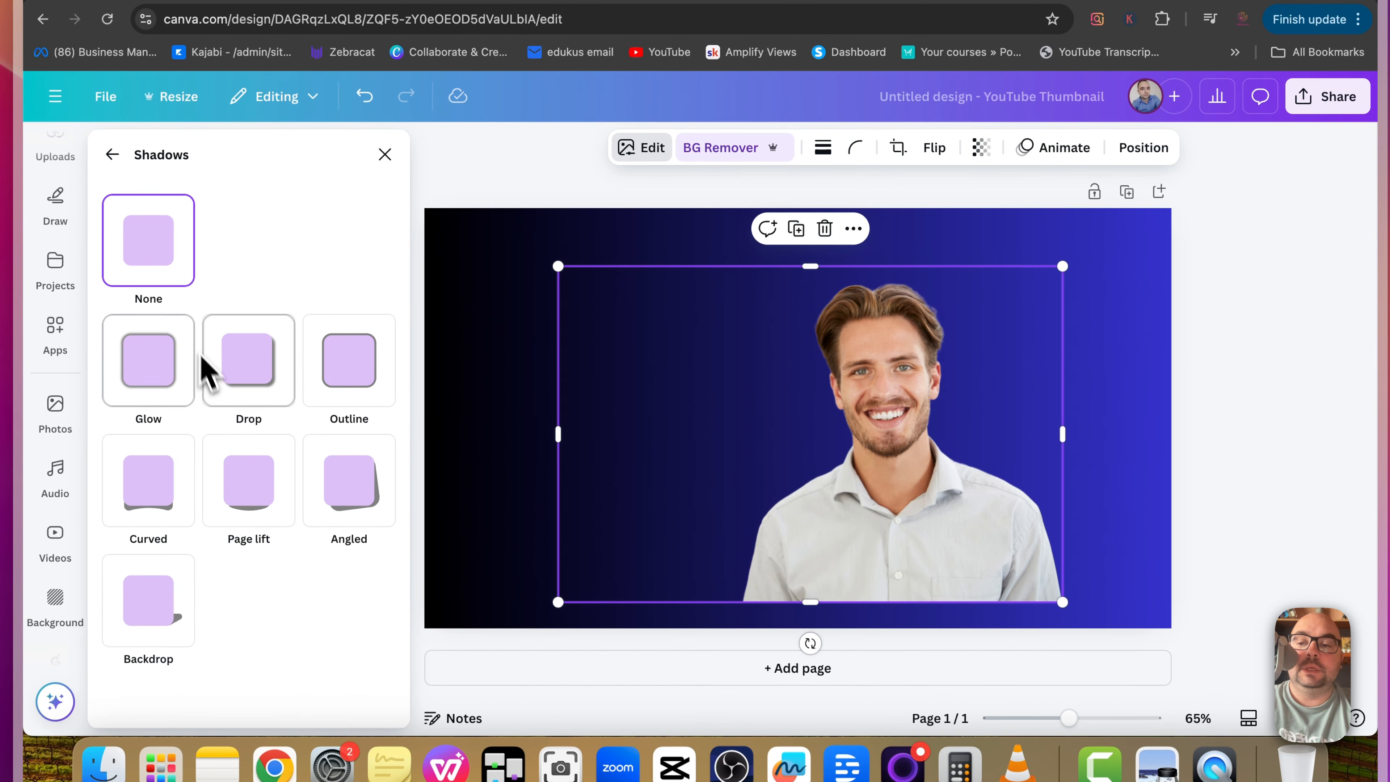
left_click(174, 390)
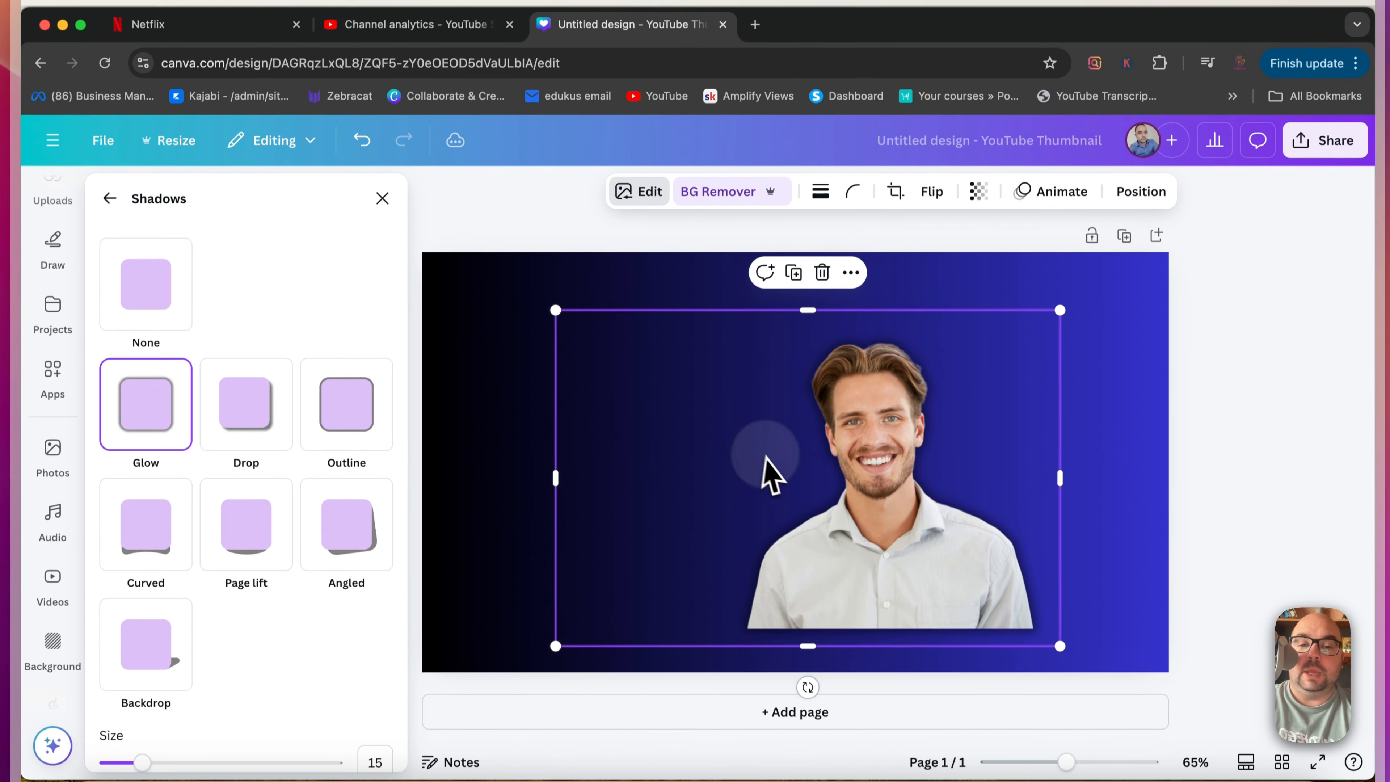
Step: Try nudging the man slightly right and step back through the undo history
mouse_move(770, 429)
left_mouse_down()
mouse_move(816, 438)
mouse_move(804, 450)
mouse_move(794, 435)
left_mouse_up()
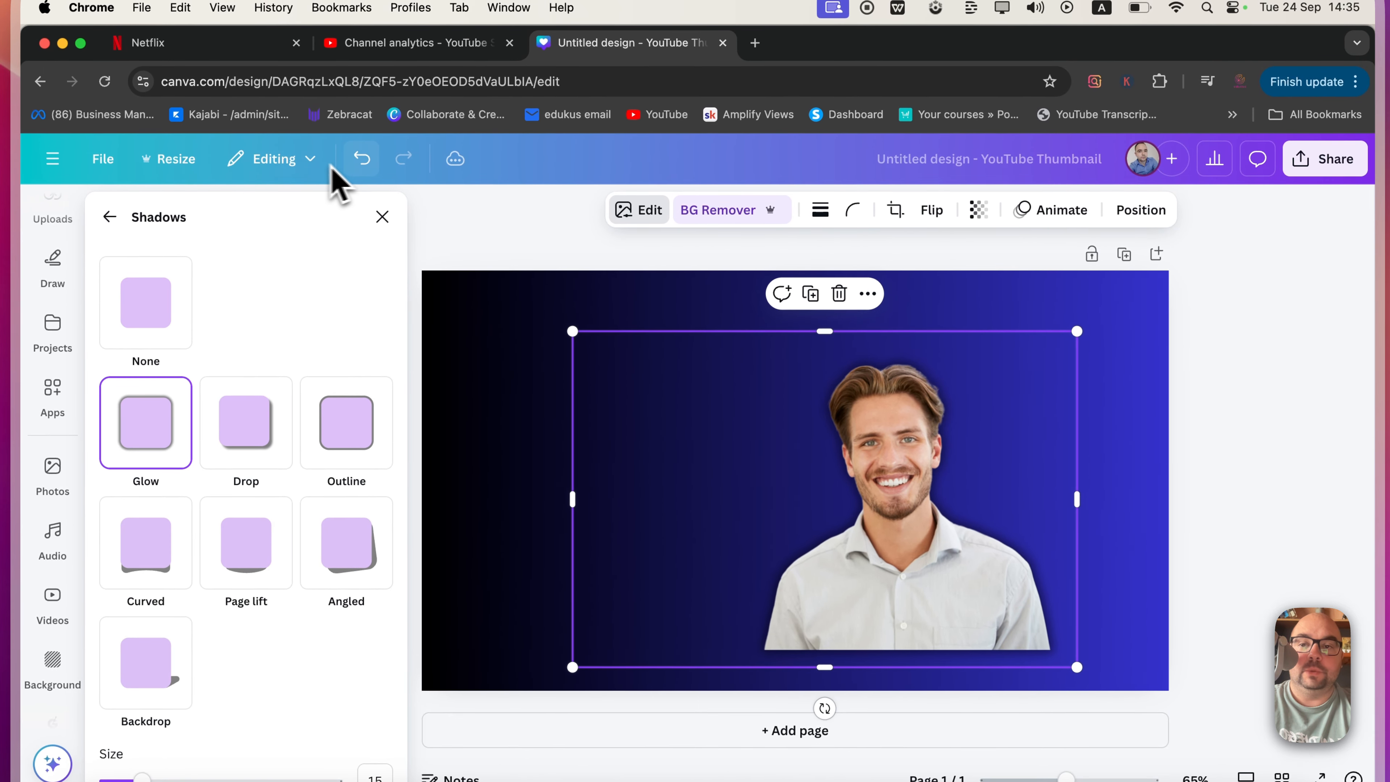
left_click(362, 159)
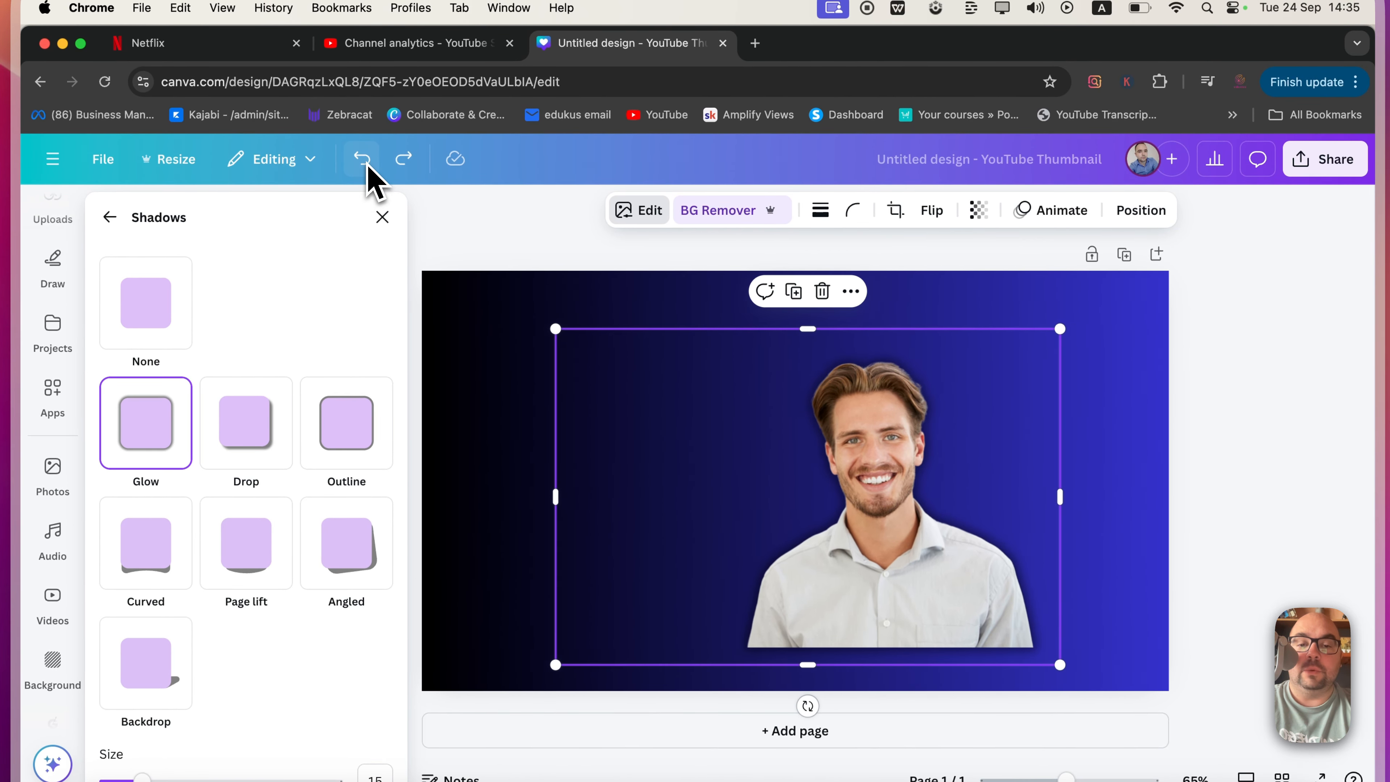
left_click(362, 158)
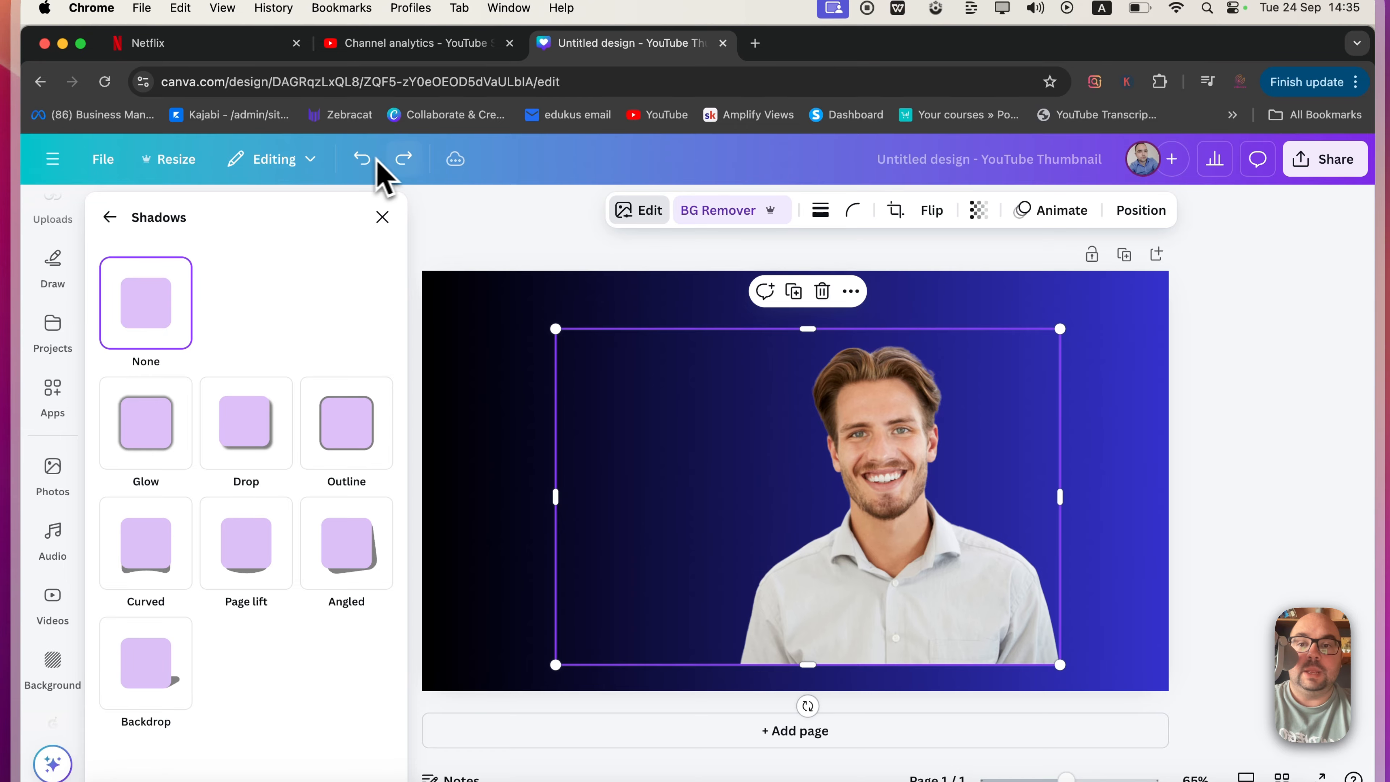
left_click(406, 160)
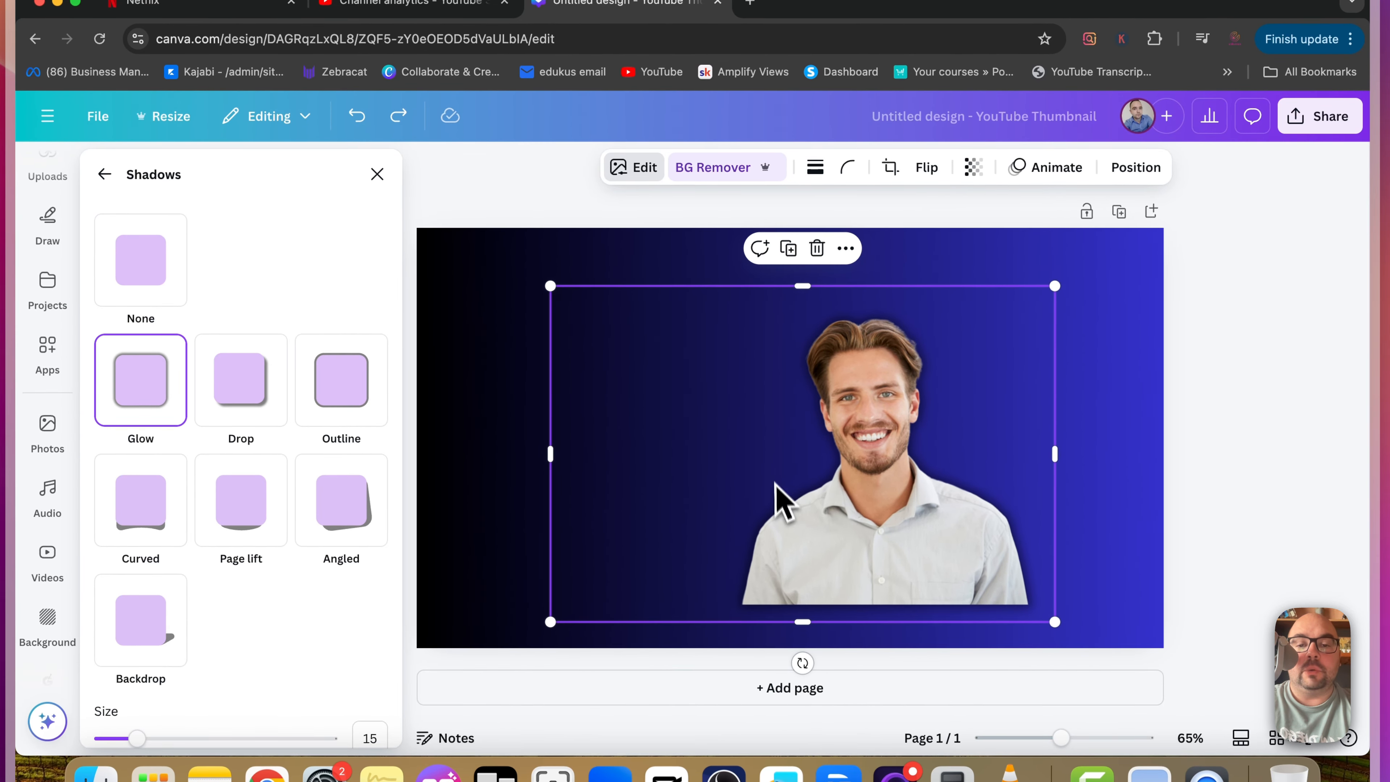
Step: Increase the Glow shadow's size to 25 and open its colour picker, keeping the colour black
scroll(351, 591, "down", 3)
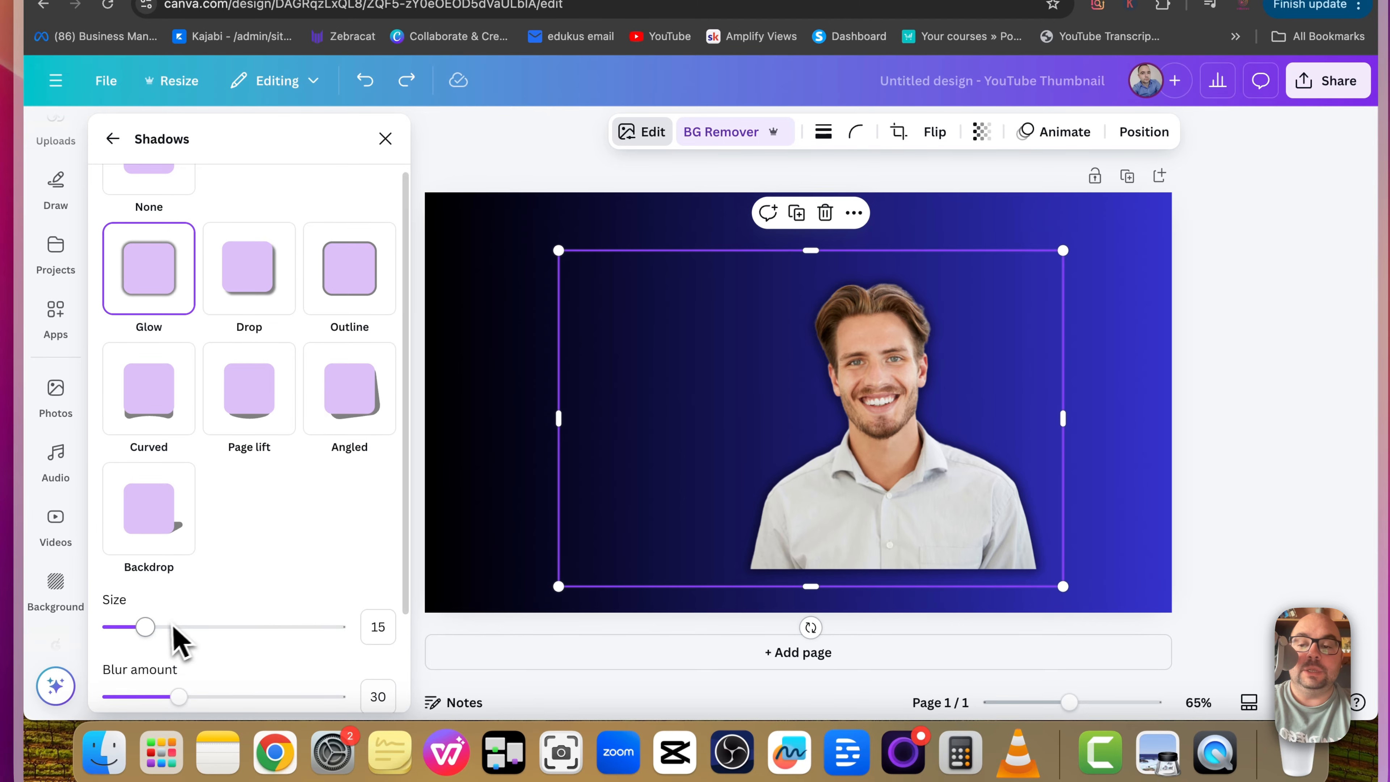
left_click_drag(136, 662, 159, 643)
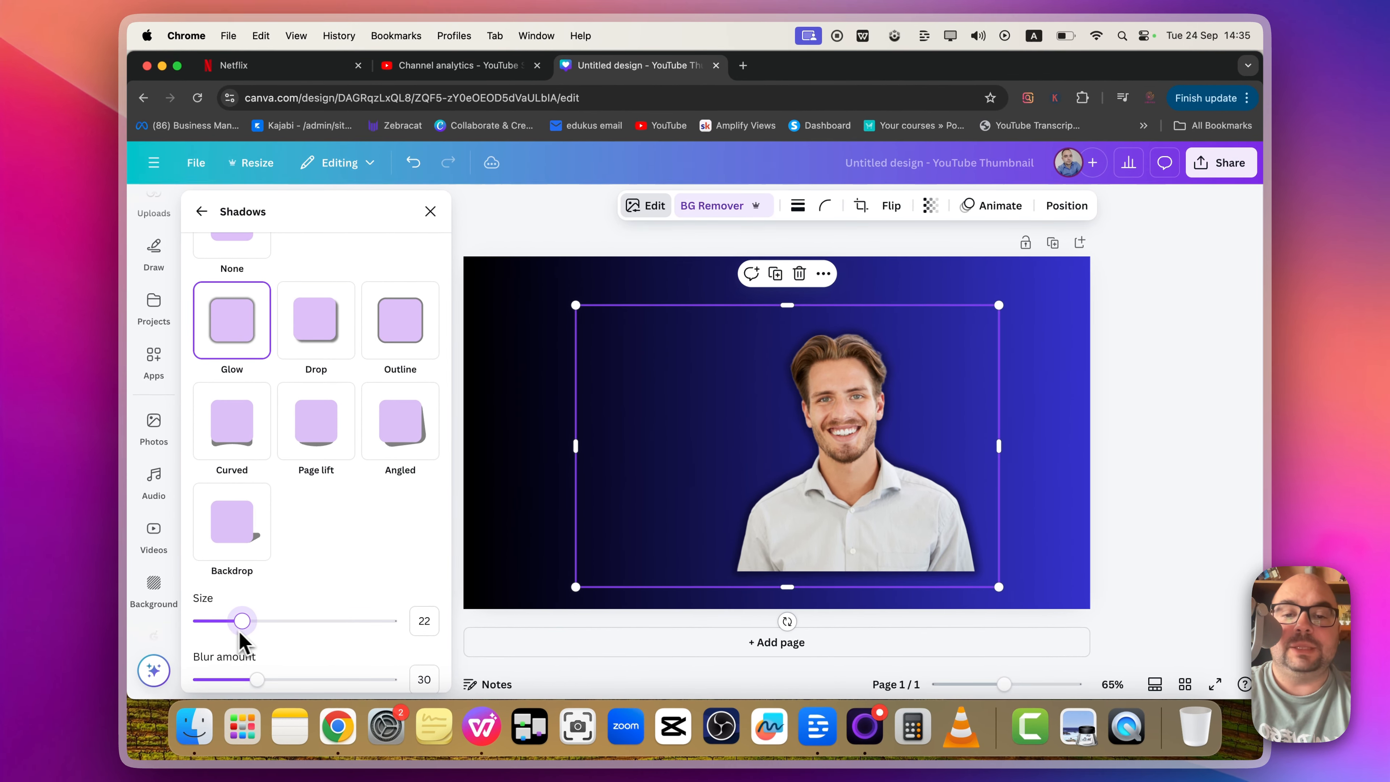
left_click_drag(241, 632, 251, 631)
scroll(257, 632, "down", 3)
left_click(427, 609)
left_click_drag(431, 527, 371, 546)
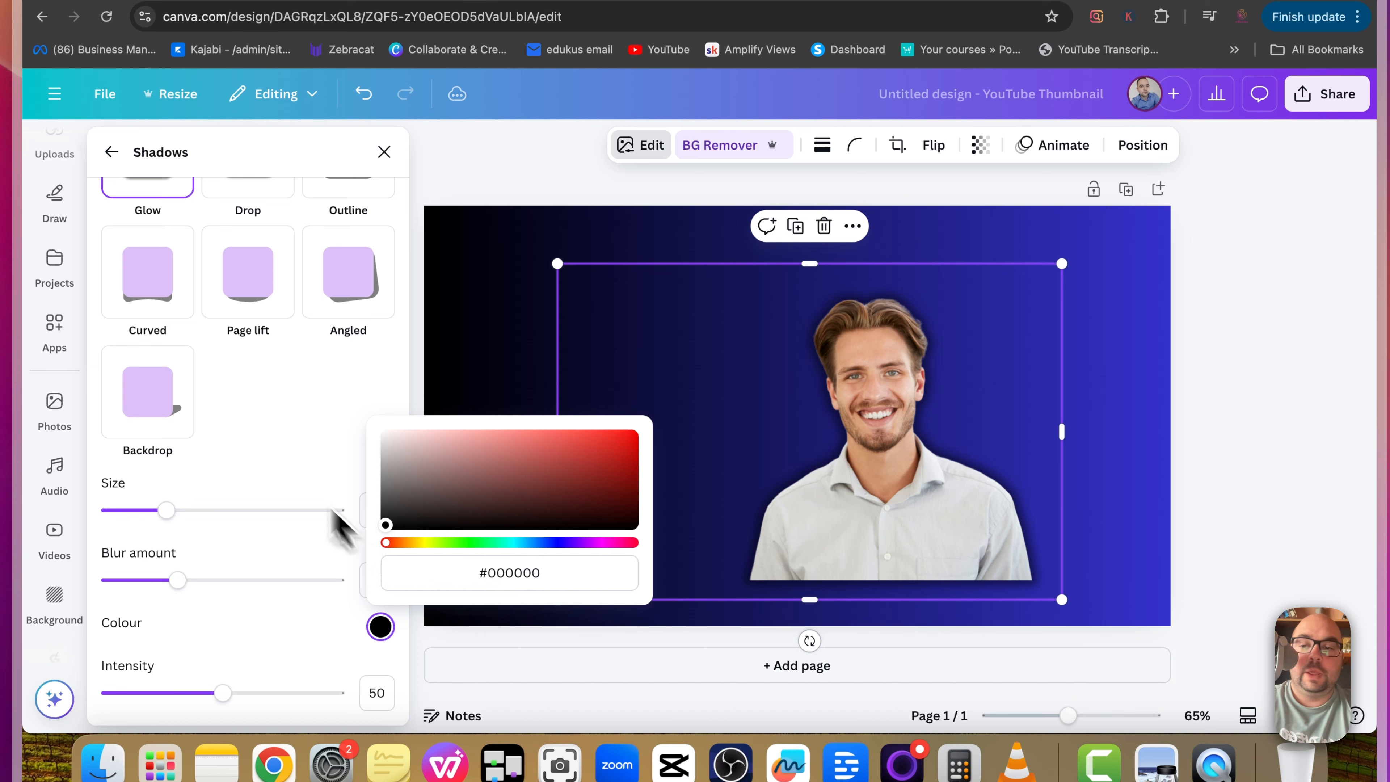
left_click(261, 441)
Step: Try the Drop and Outline shadows on the man and return to the Glow shadow
scroll(261, 441, "up", 2)
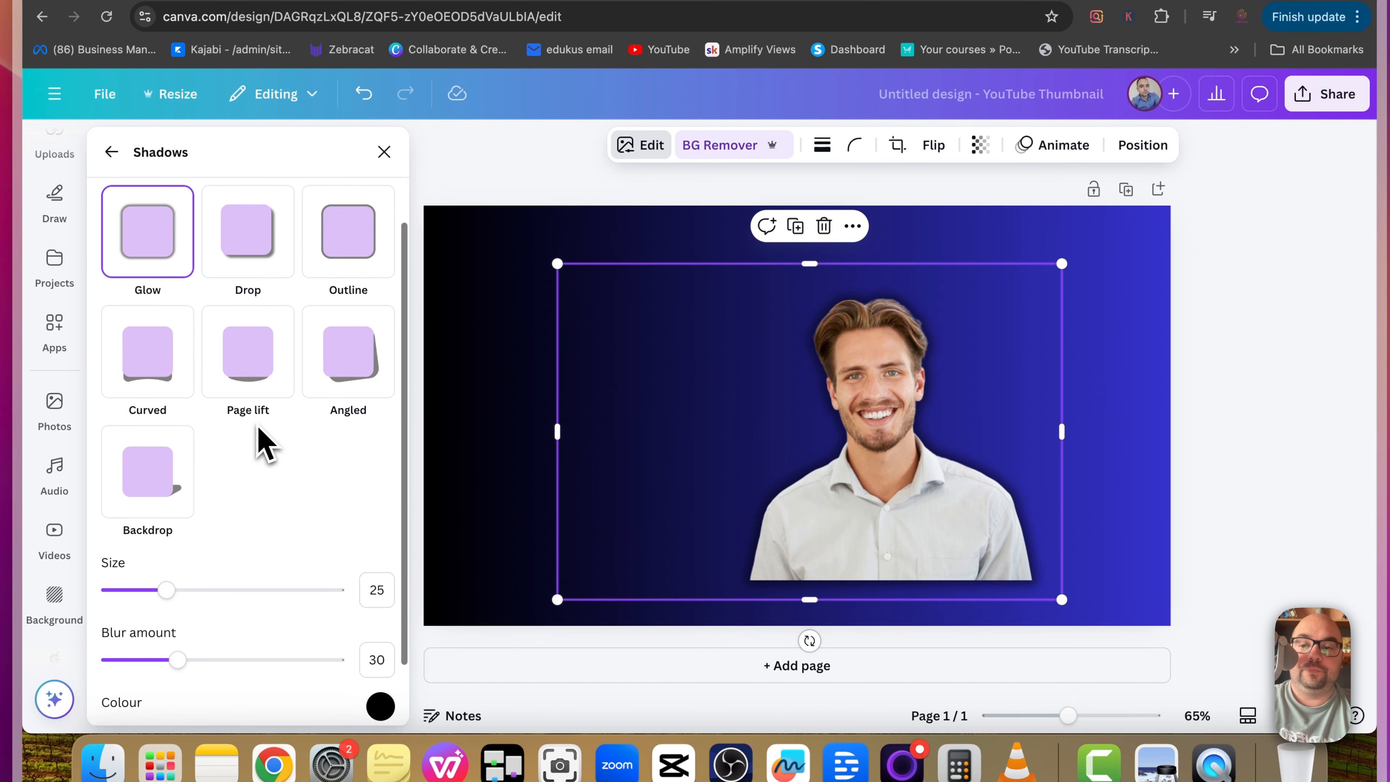
left_click(269, 255)
left_click(351, 252)
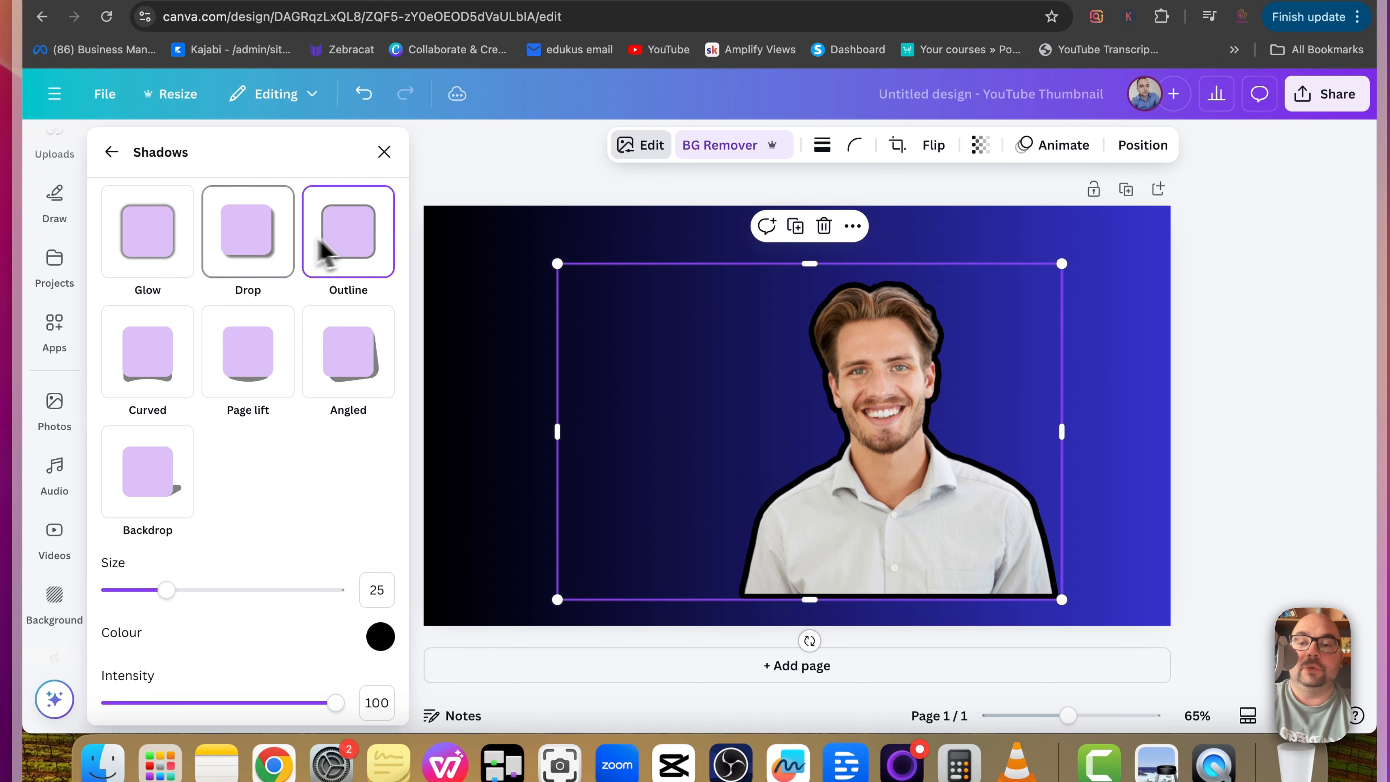
left_click(273, 262)
left_click(174, 257)
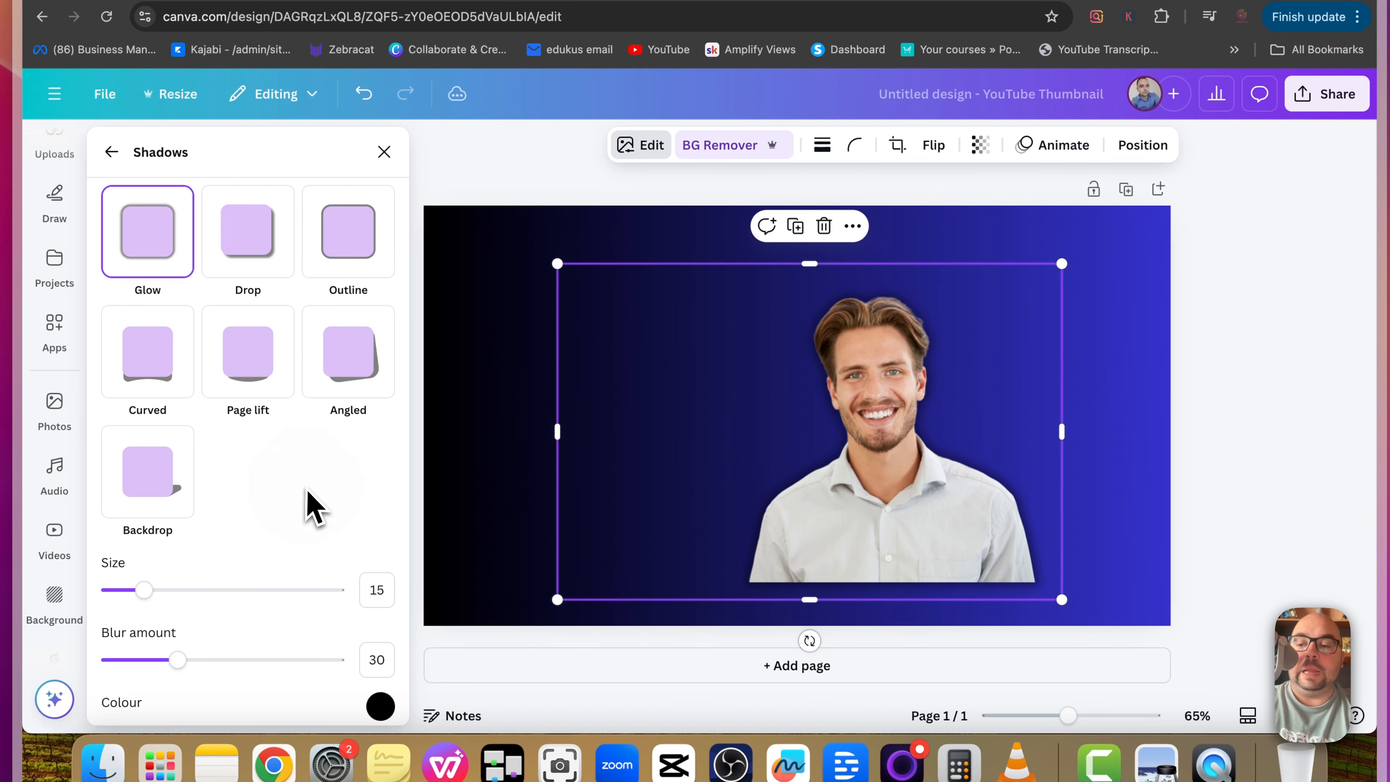